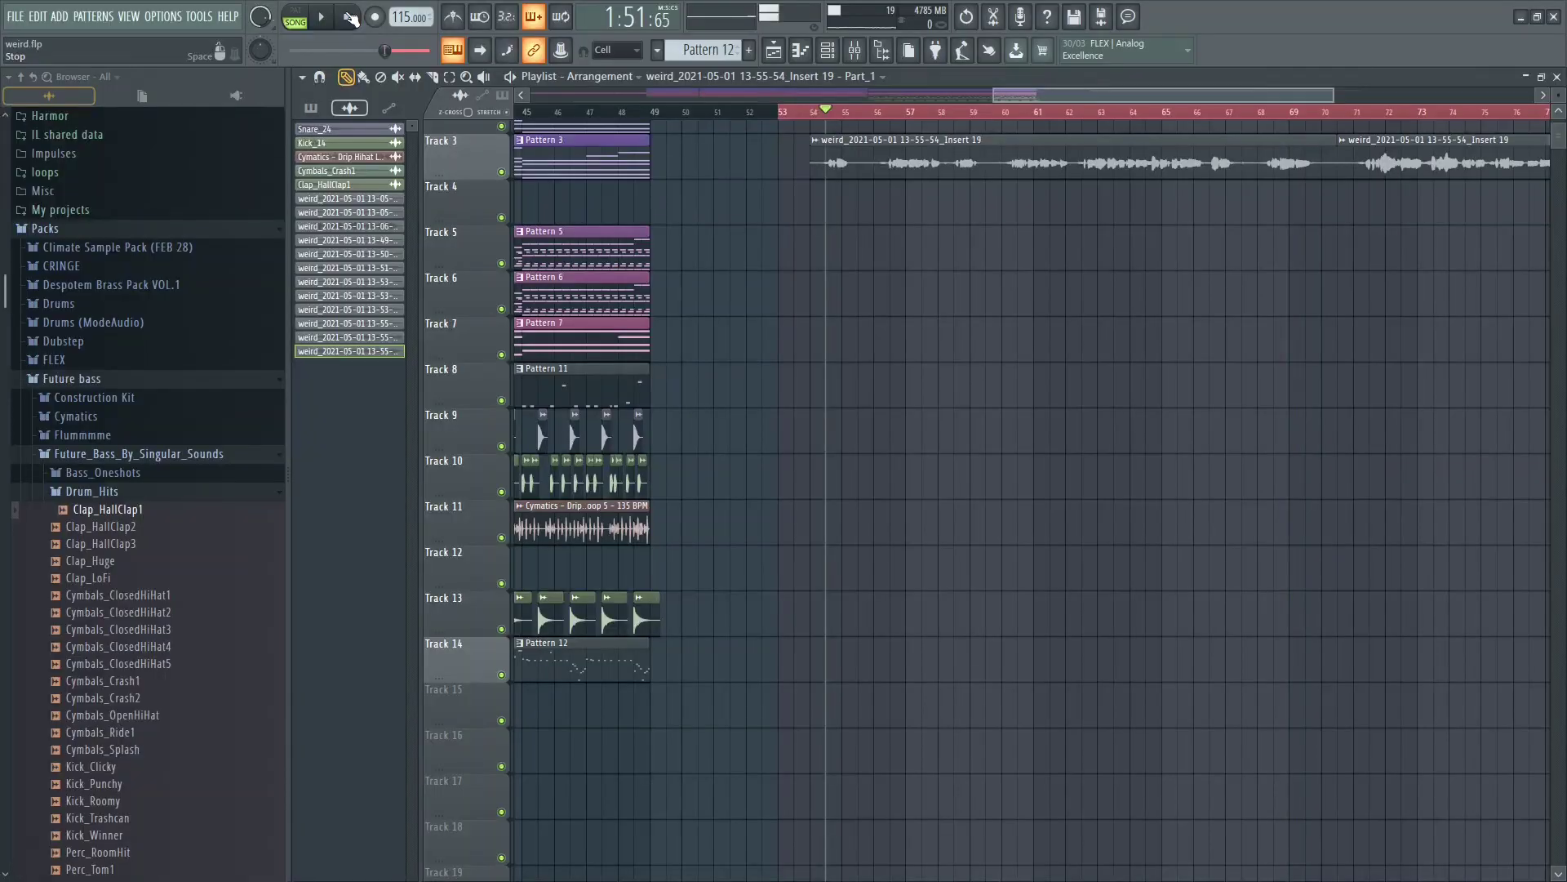
# Step: Inspect the Vocal Bender plug-in in the first effect slot of mixer insert 18 and play back the vocal
pyautogui.click(855, 49)
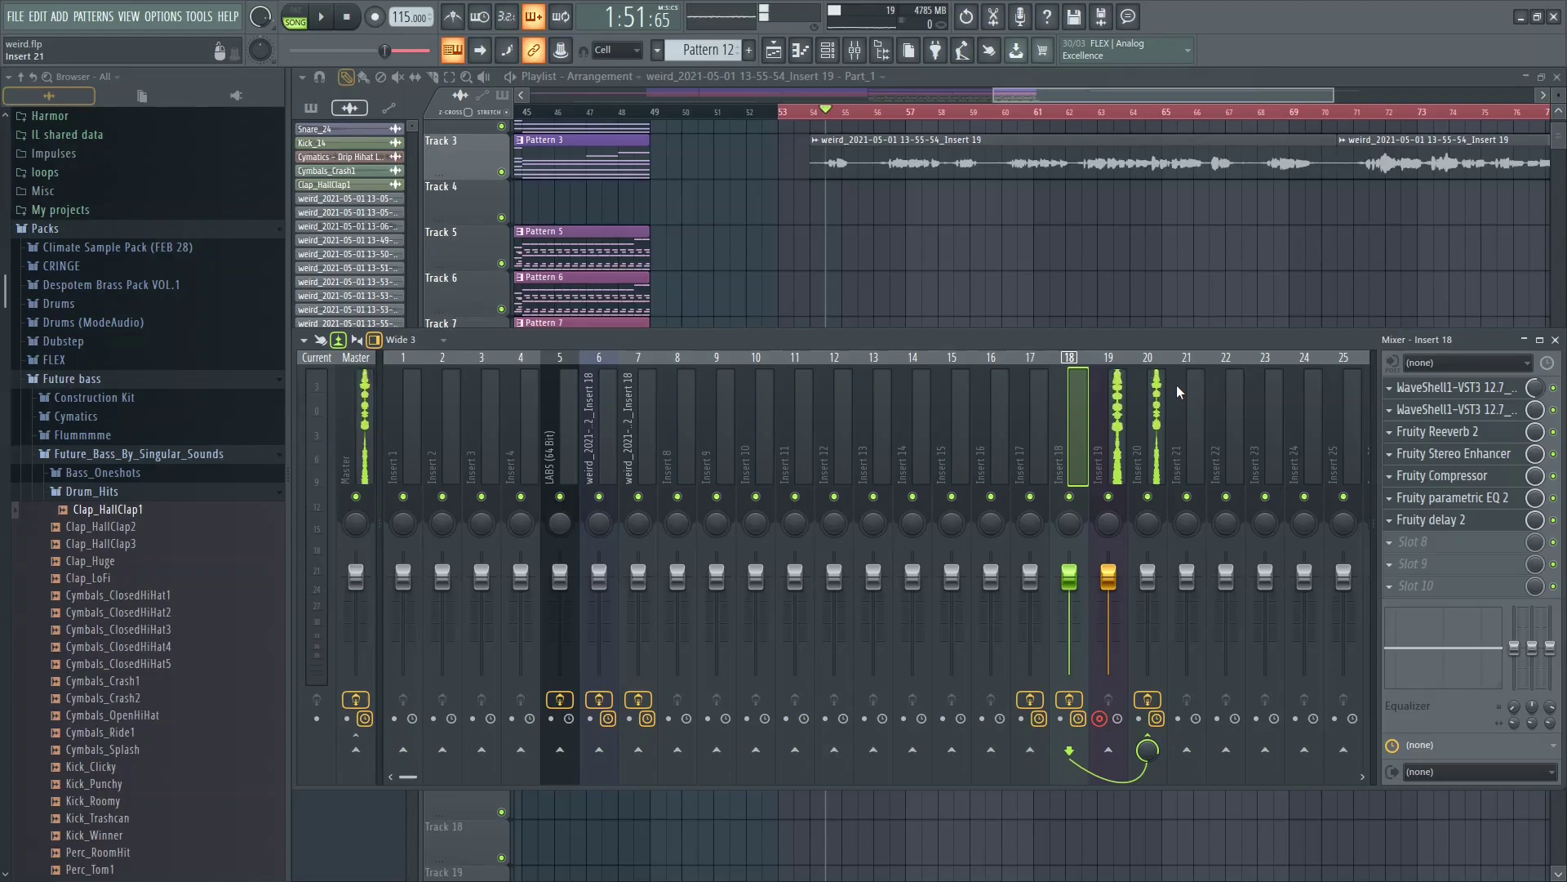
pyautogui.click(1447, 392)
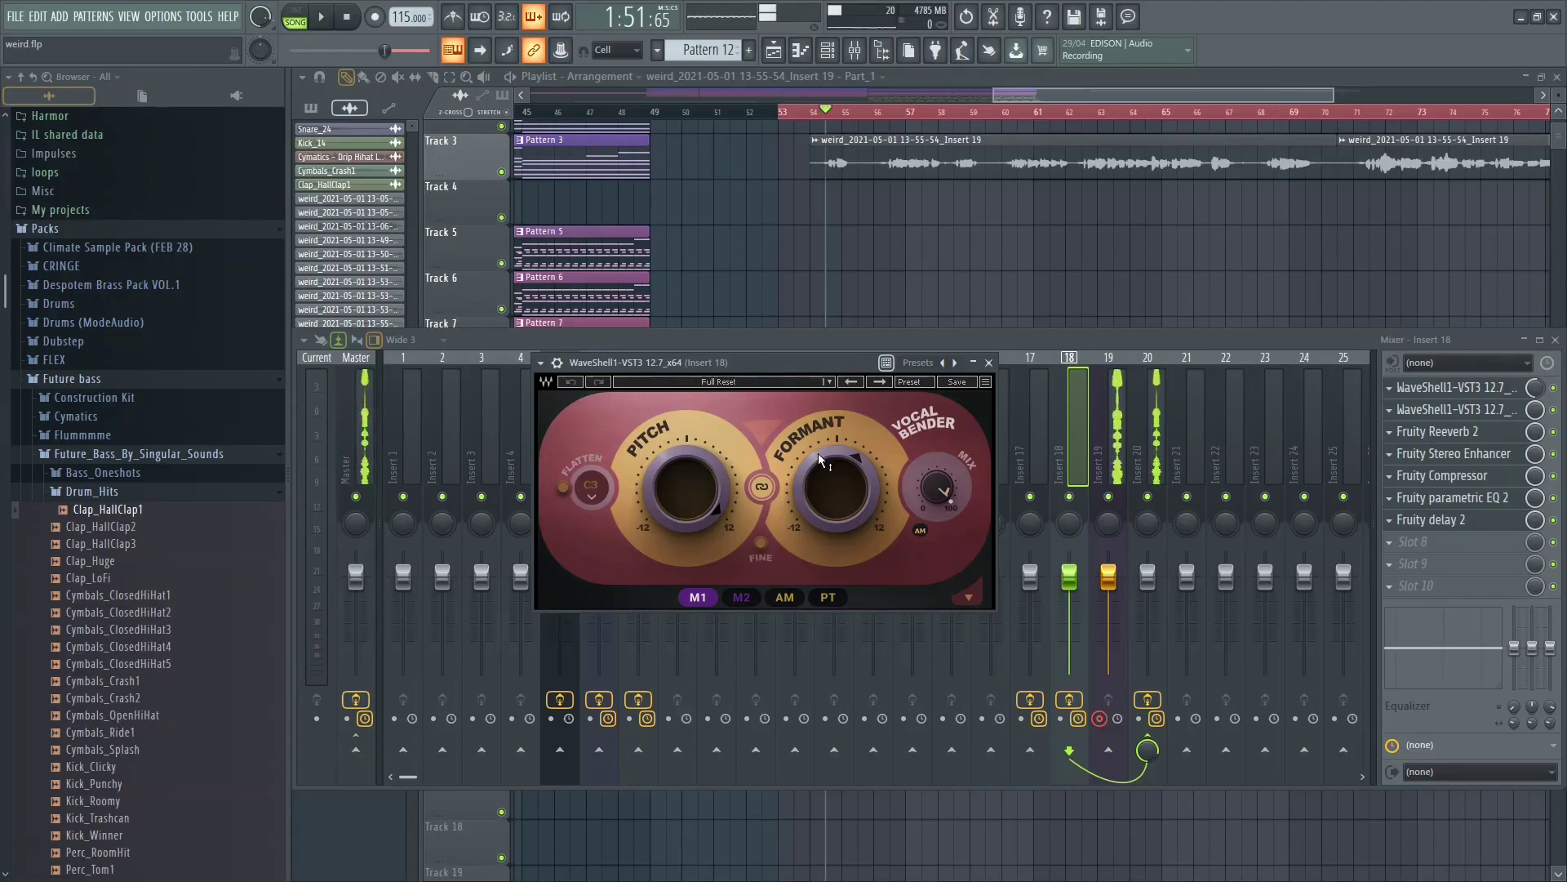
pyautogui.moveTo(816, 450)
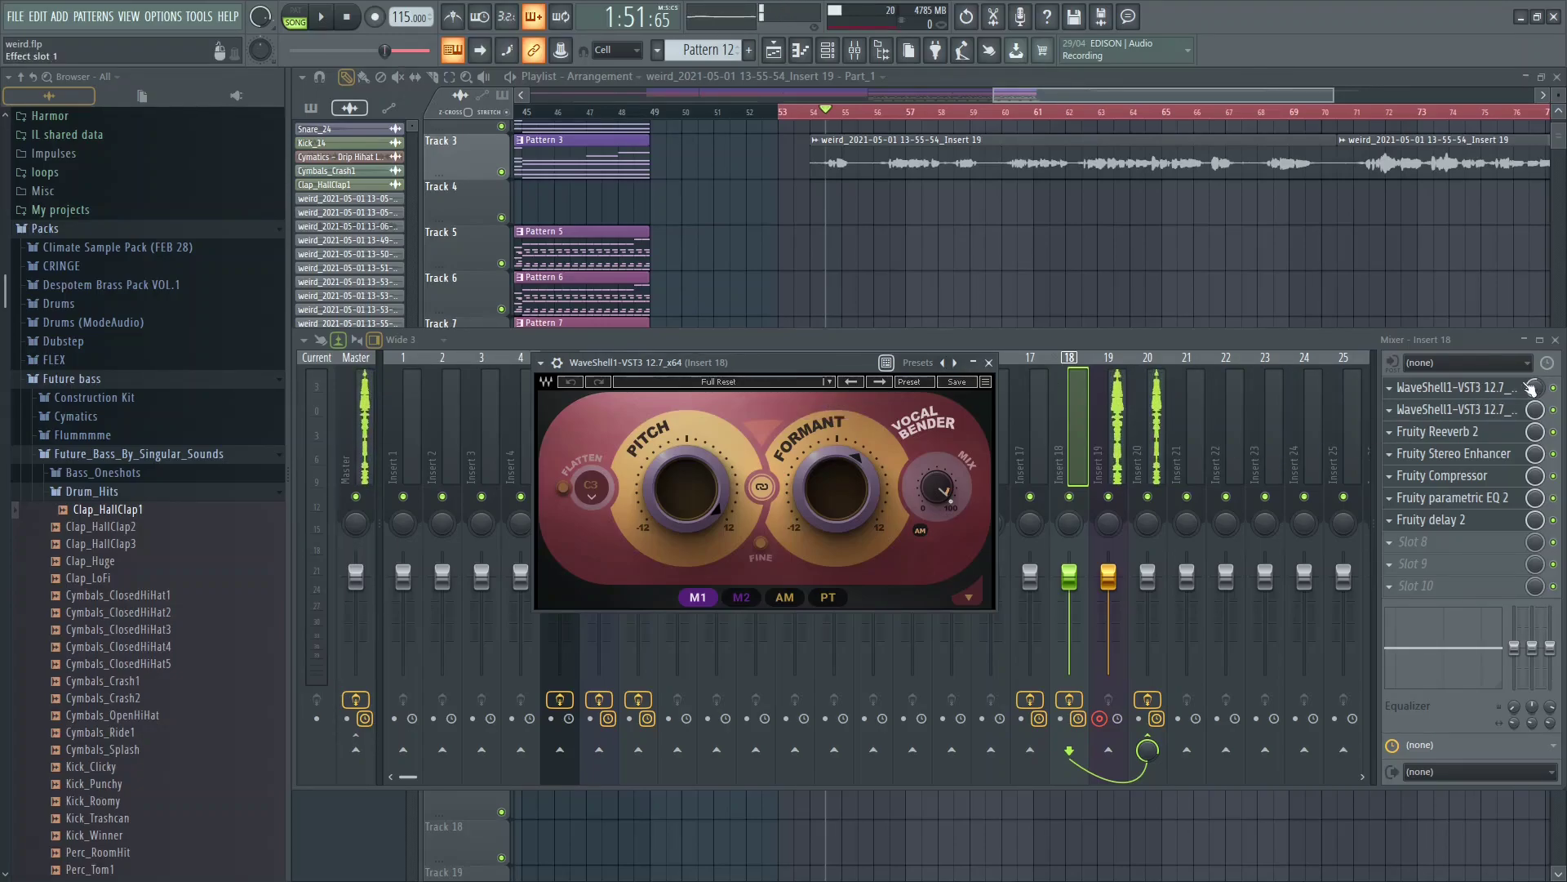
pyautogui.click(1528, 388)
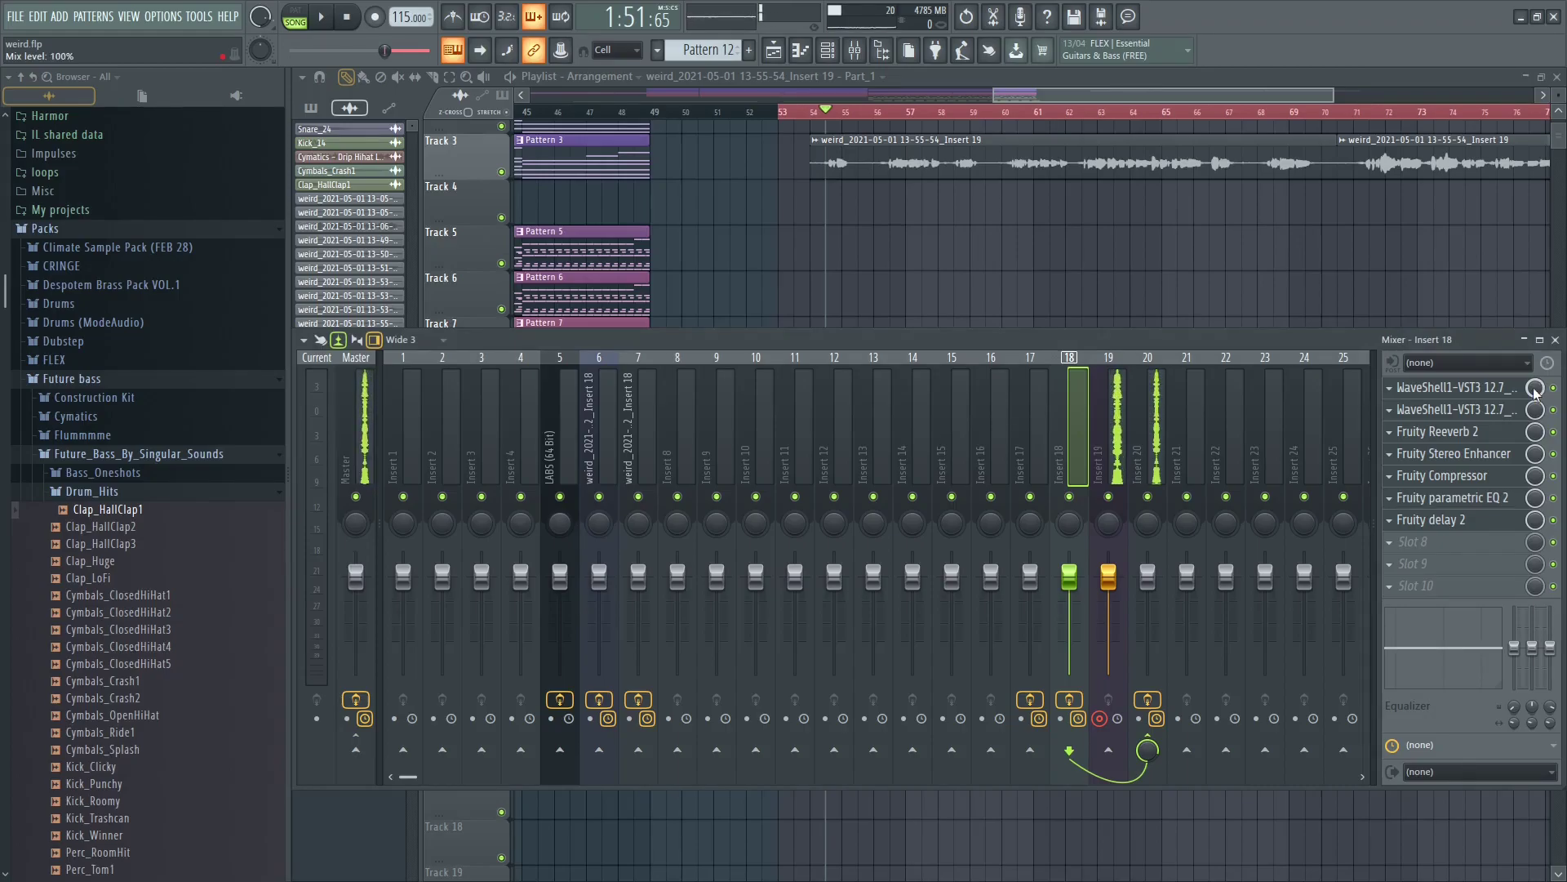
pyautogui.press('space')
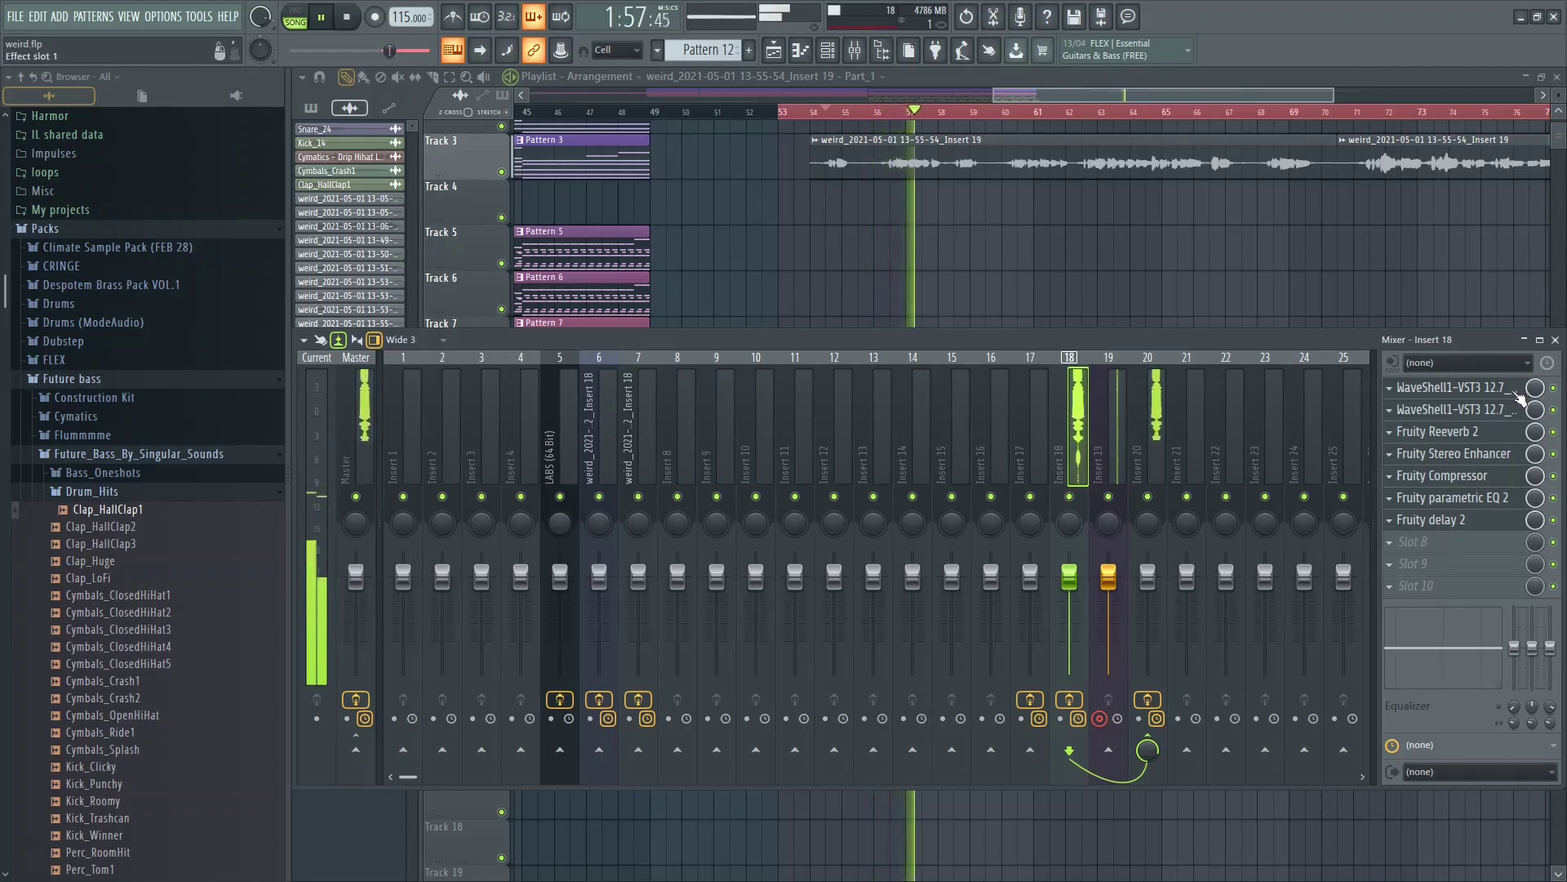
pyautogui.click(333, 19)
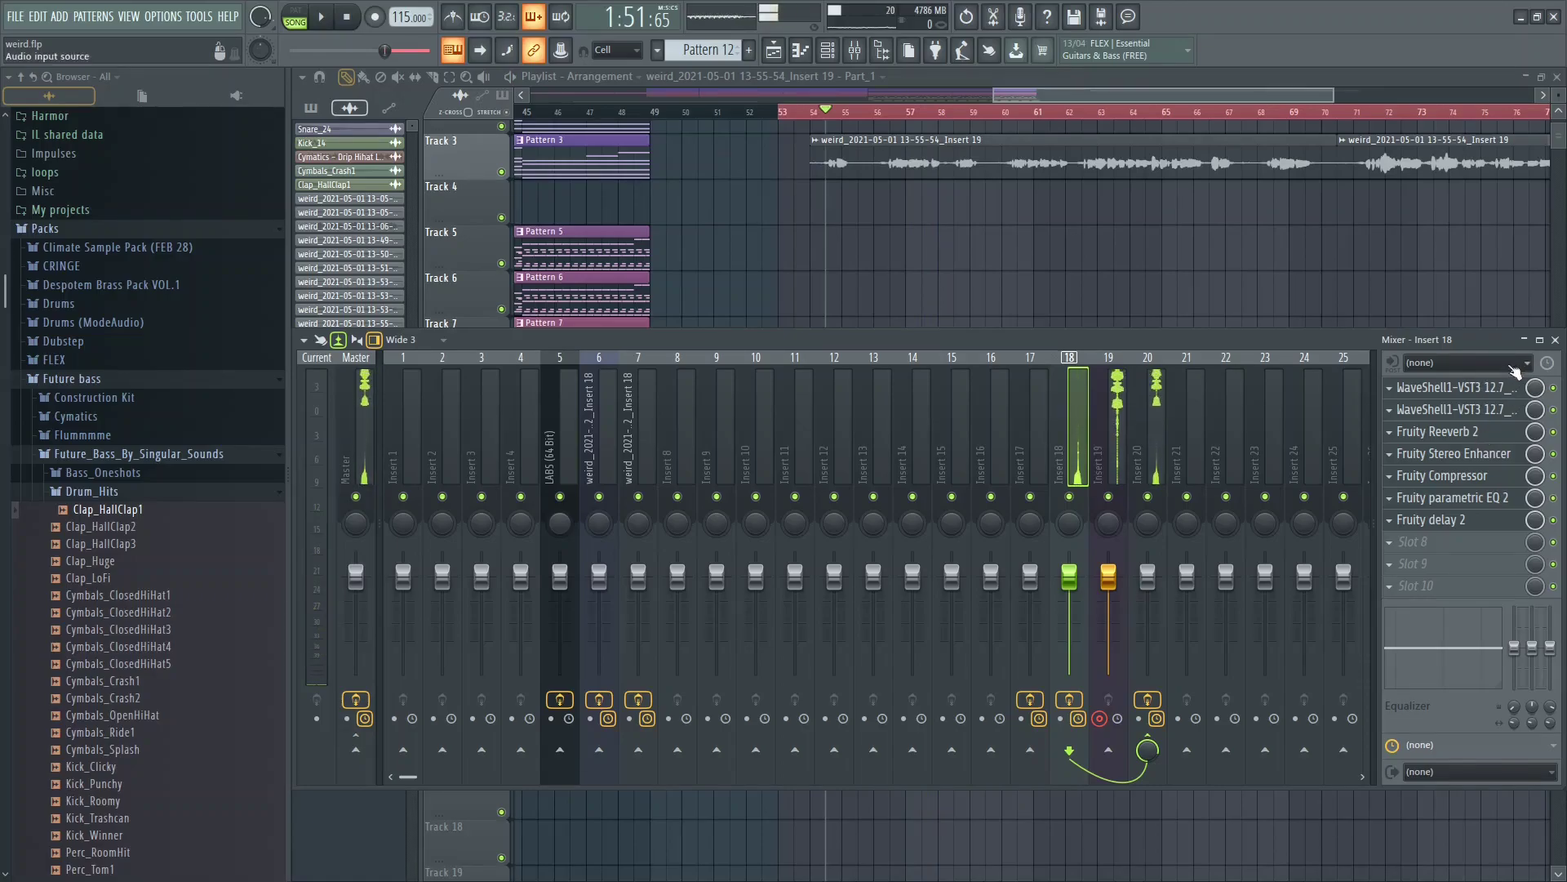
# Step: View insert 18's second WaveShell plug-in, Fruity Reeverb 2 and Fruity Stereo Enhancer settings, playing back the vocal to hear them
pyautogui.click(1463, 413)
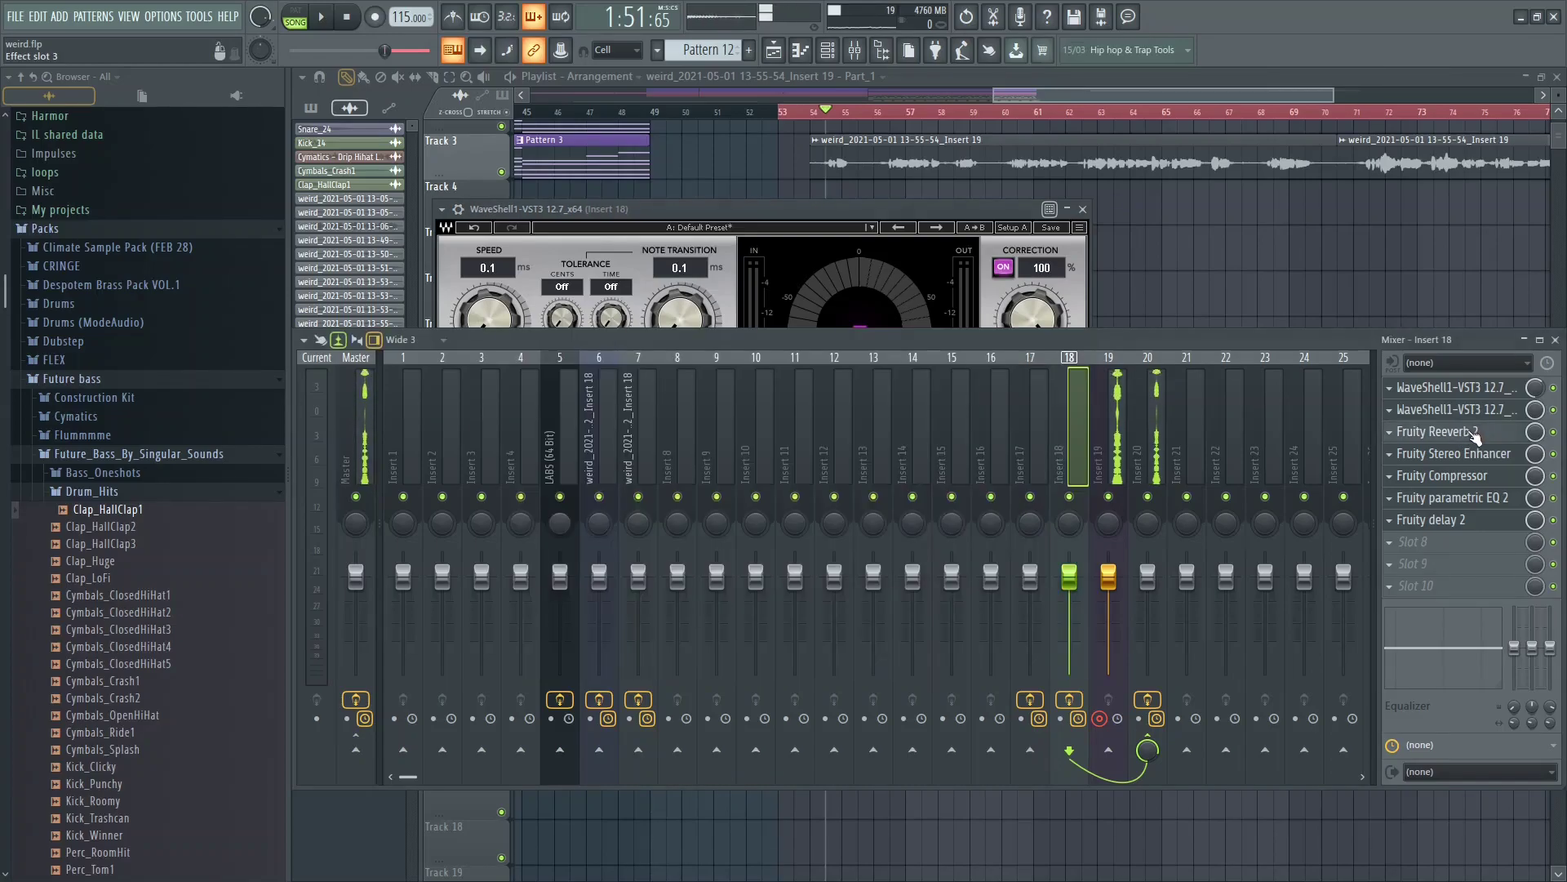
pyautogui.click(1469, 433)
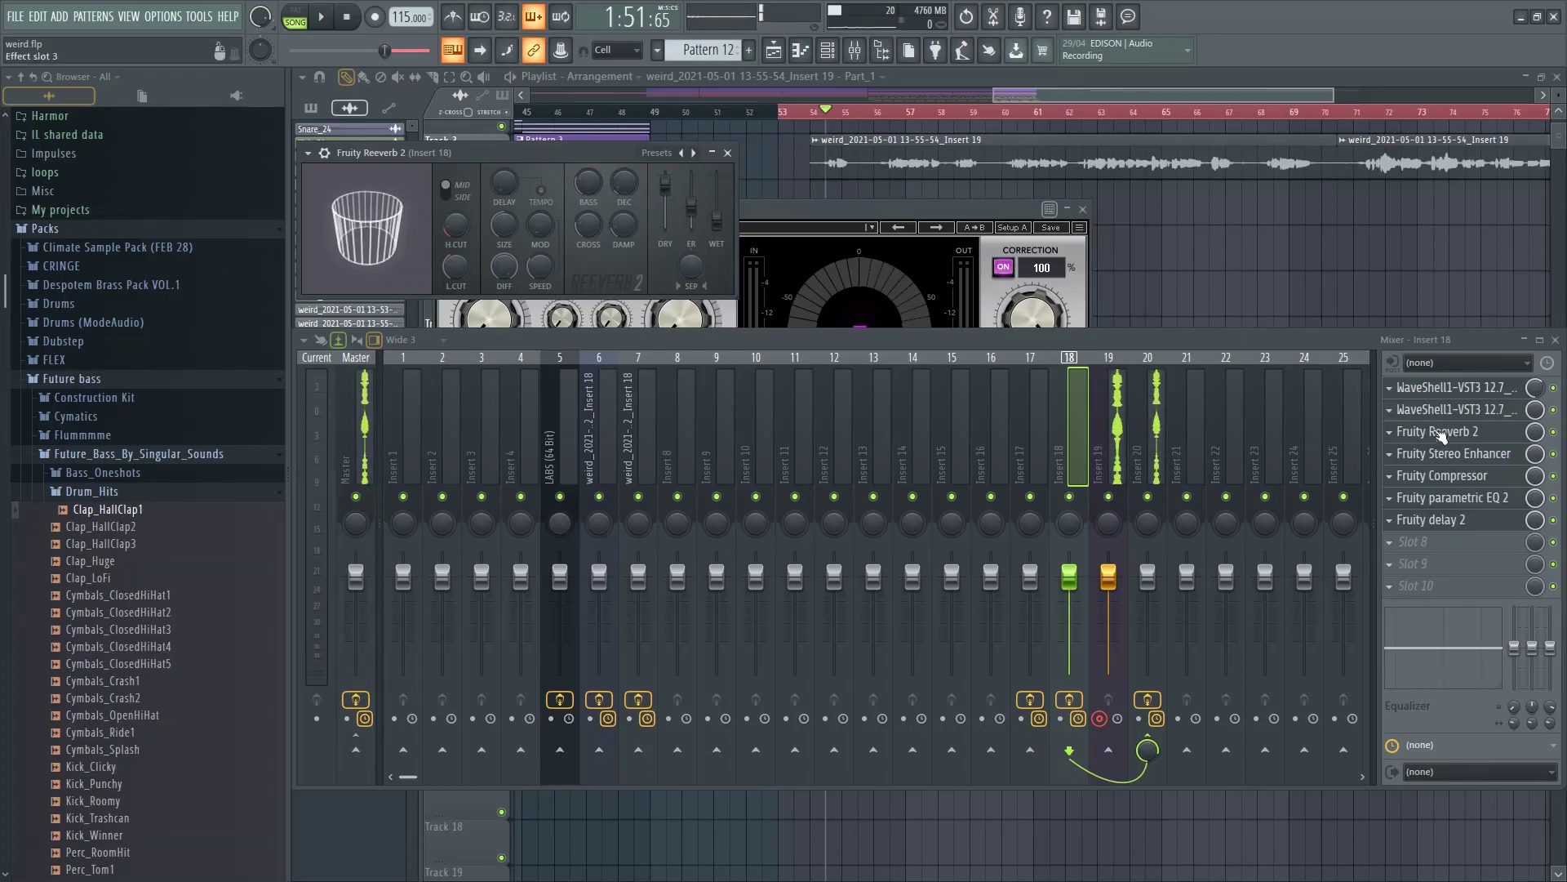
pyautogui.click(1475, 455)
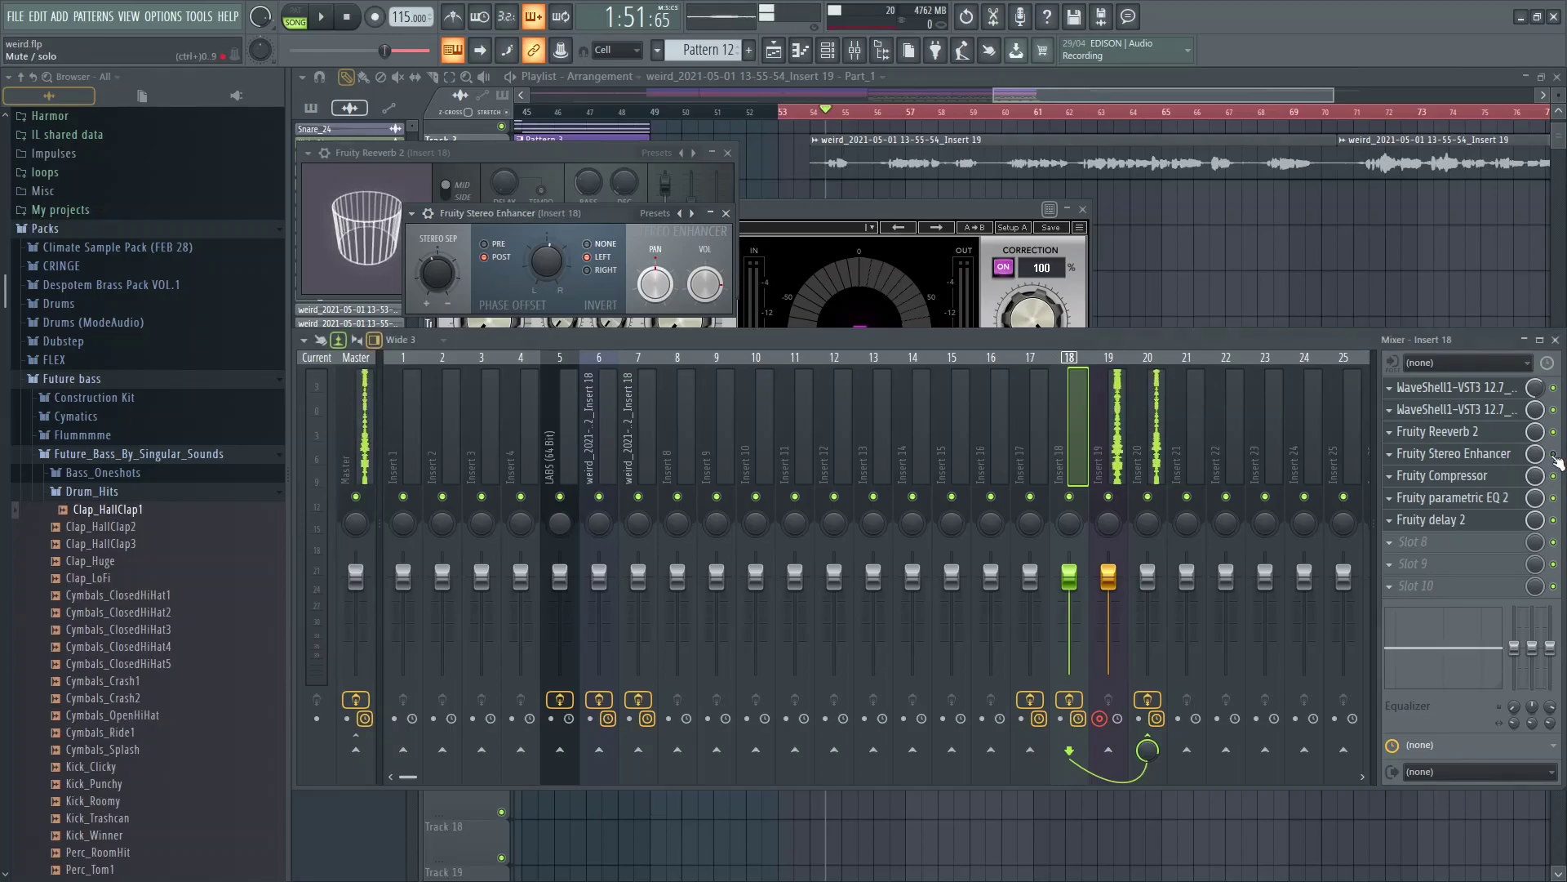
pyautogui.press('space')
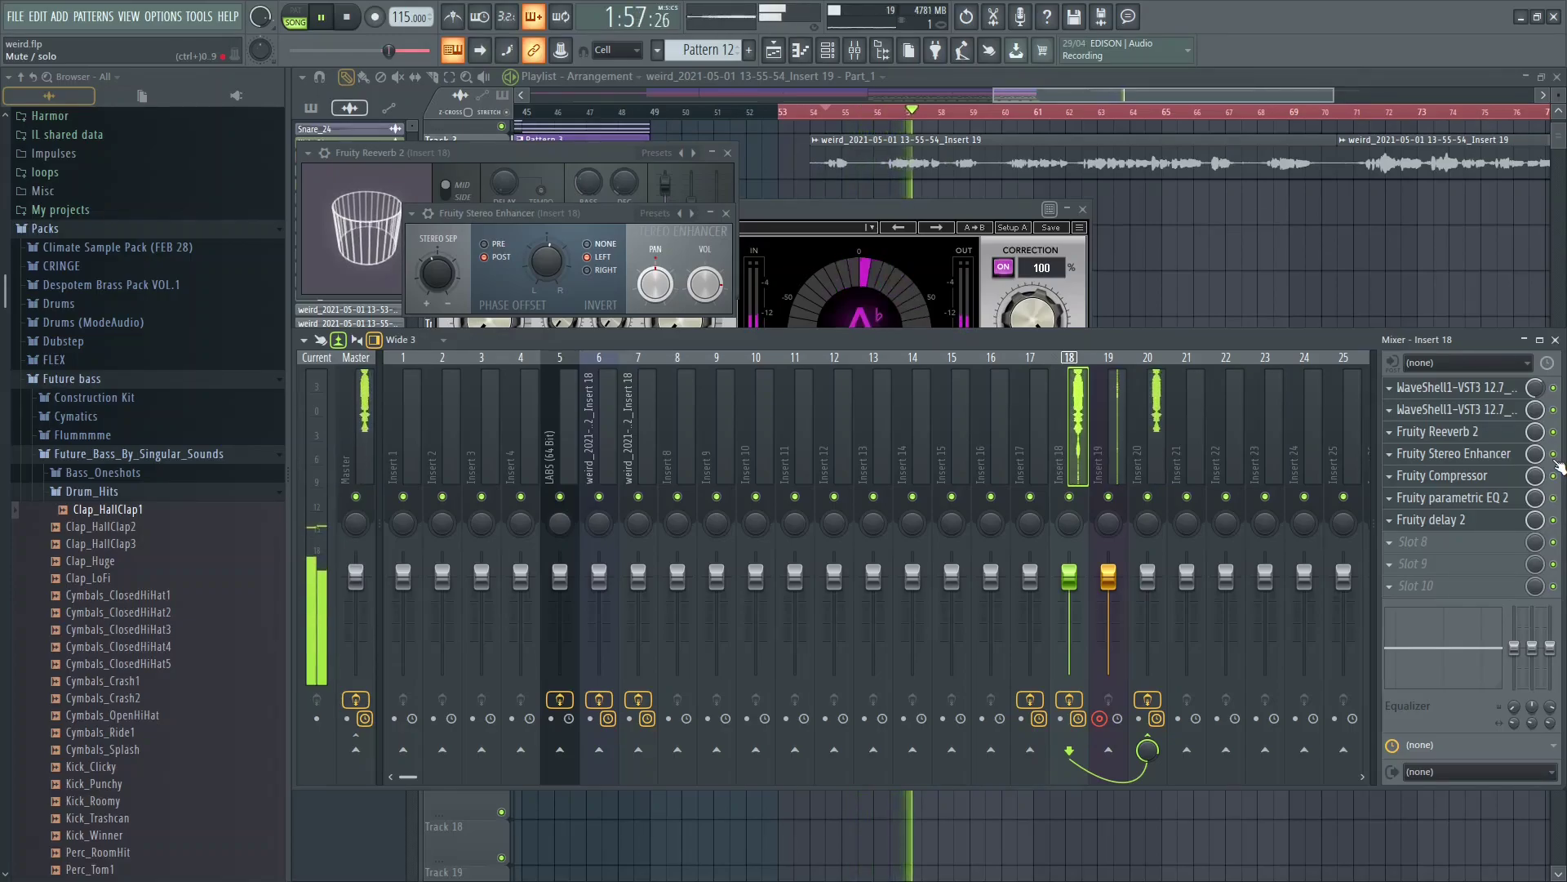
pyautogui.press('space')
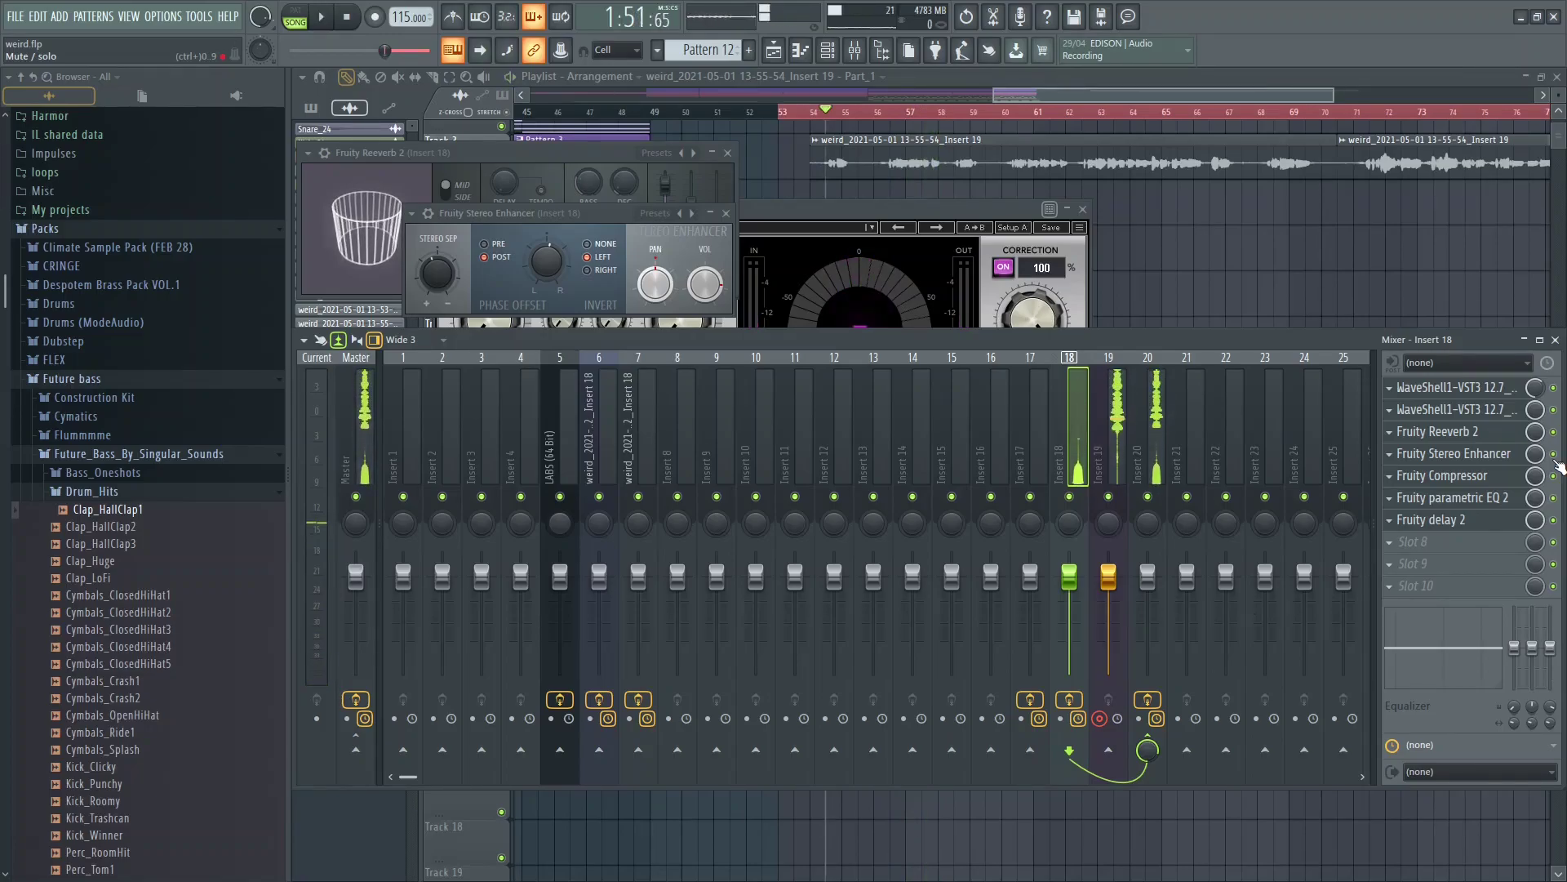
# Step: Examine the Fruity Compressor, Fruity parametric EQ 2 and Fruity delay 2 settings on insert 18
pyautogui.click(1493, 479)
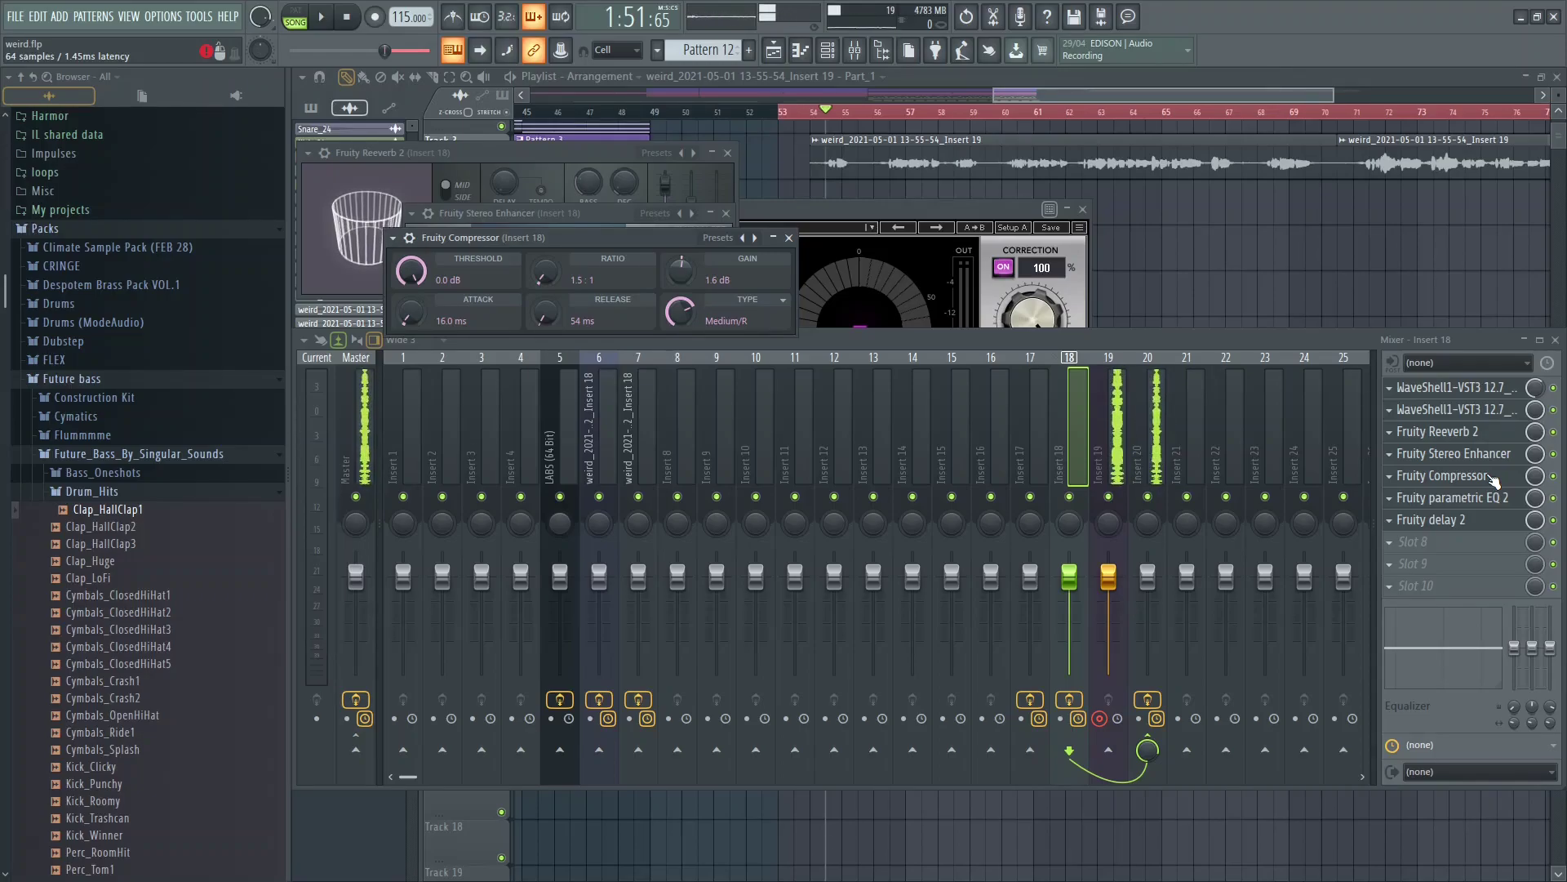
pyautogui.click(1468, 499)
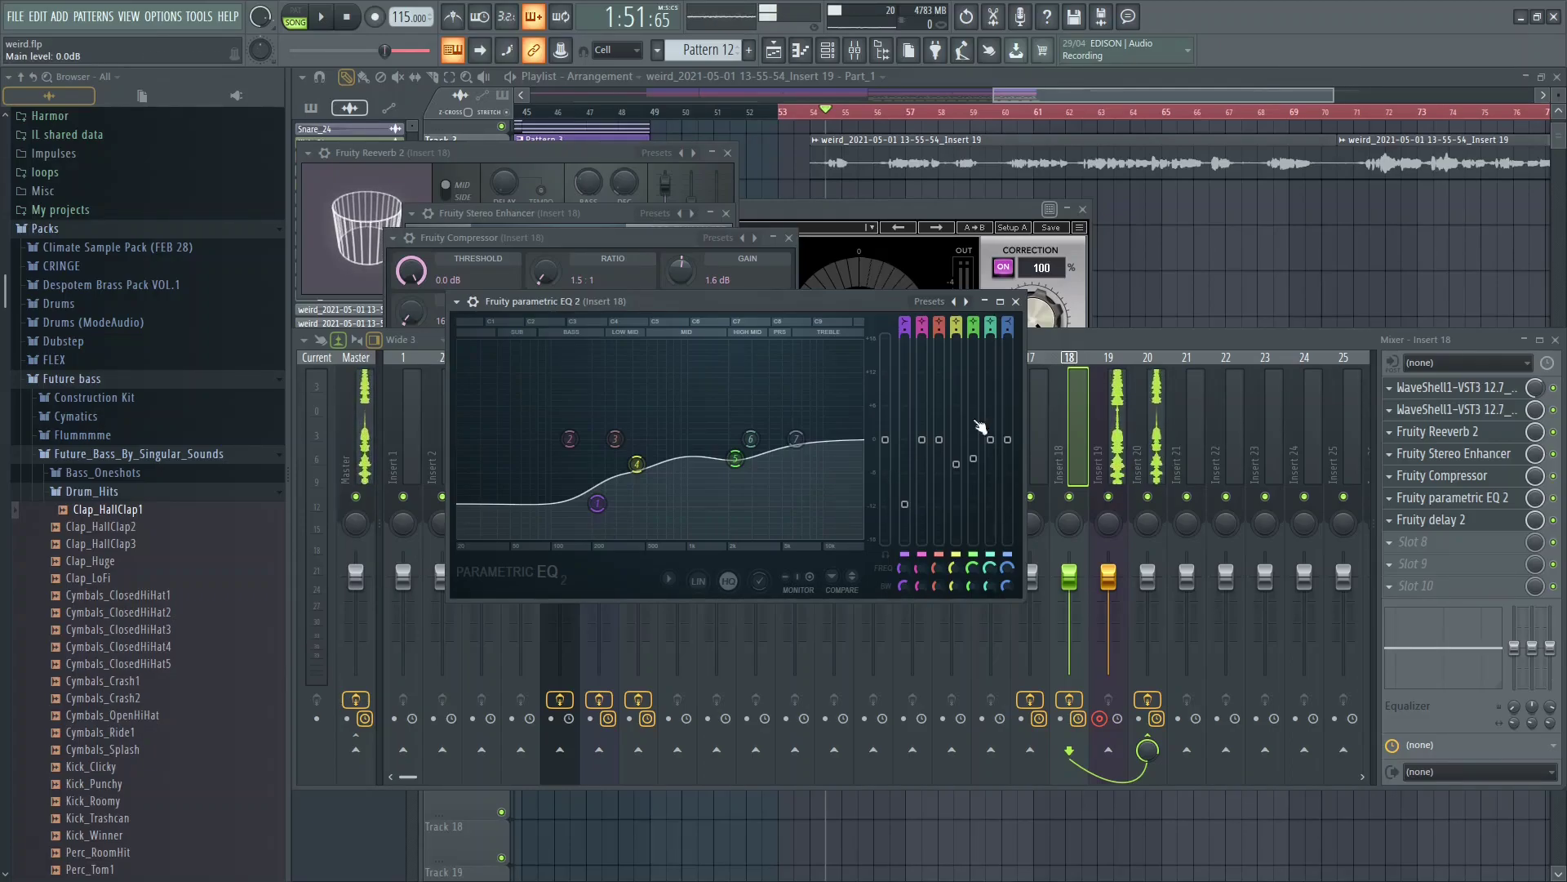
pyautogui.click(1443, 521)
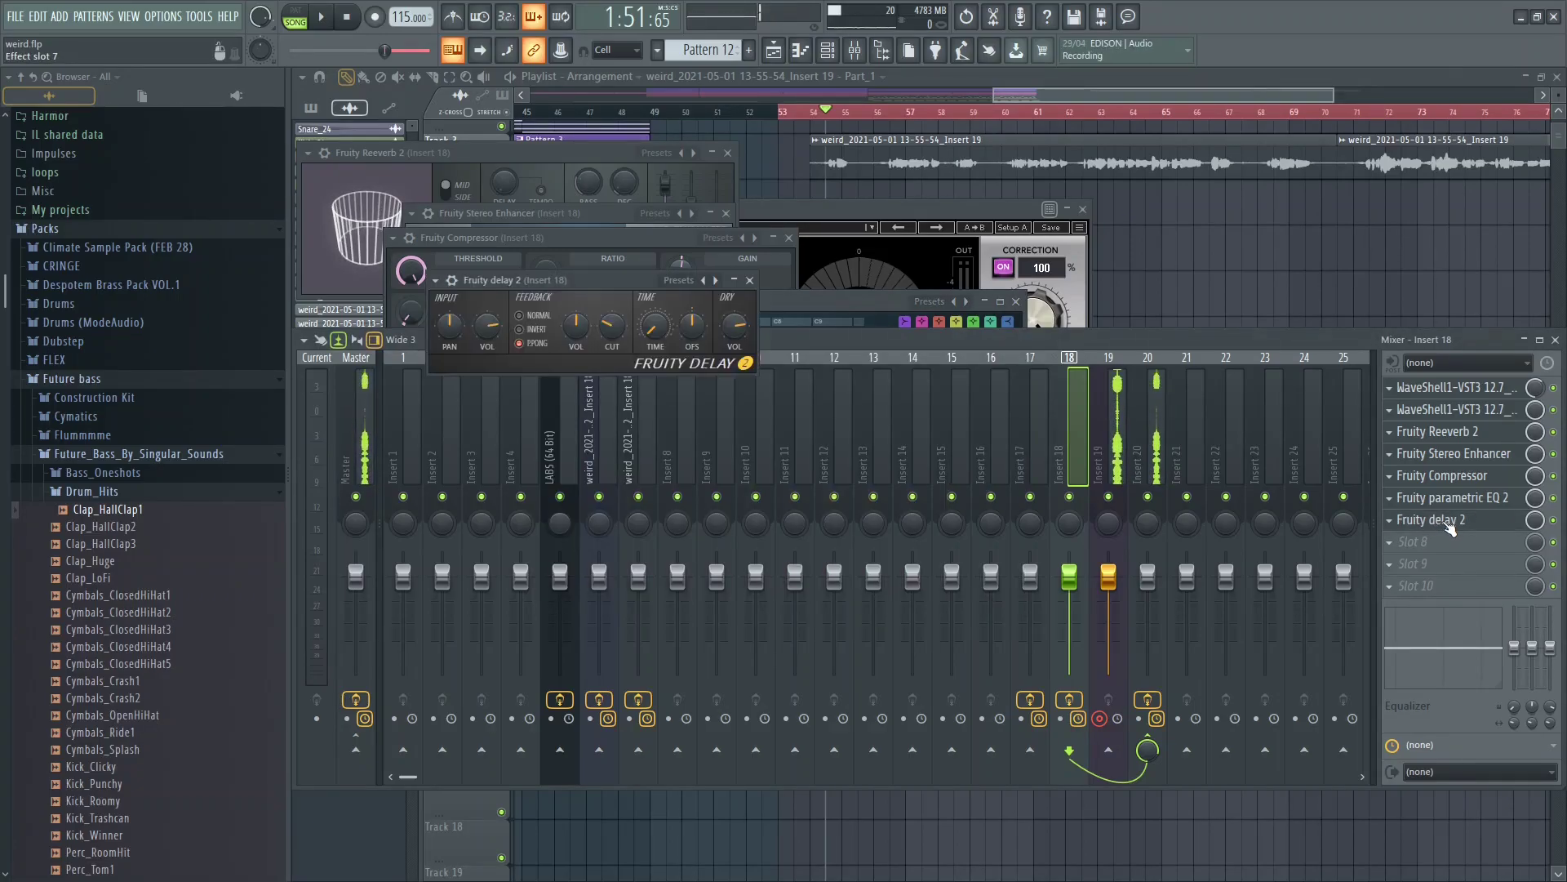
pyautogui.moveTo(585, 280); pyautogui.dragTo(606, 310)
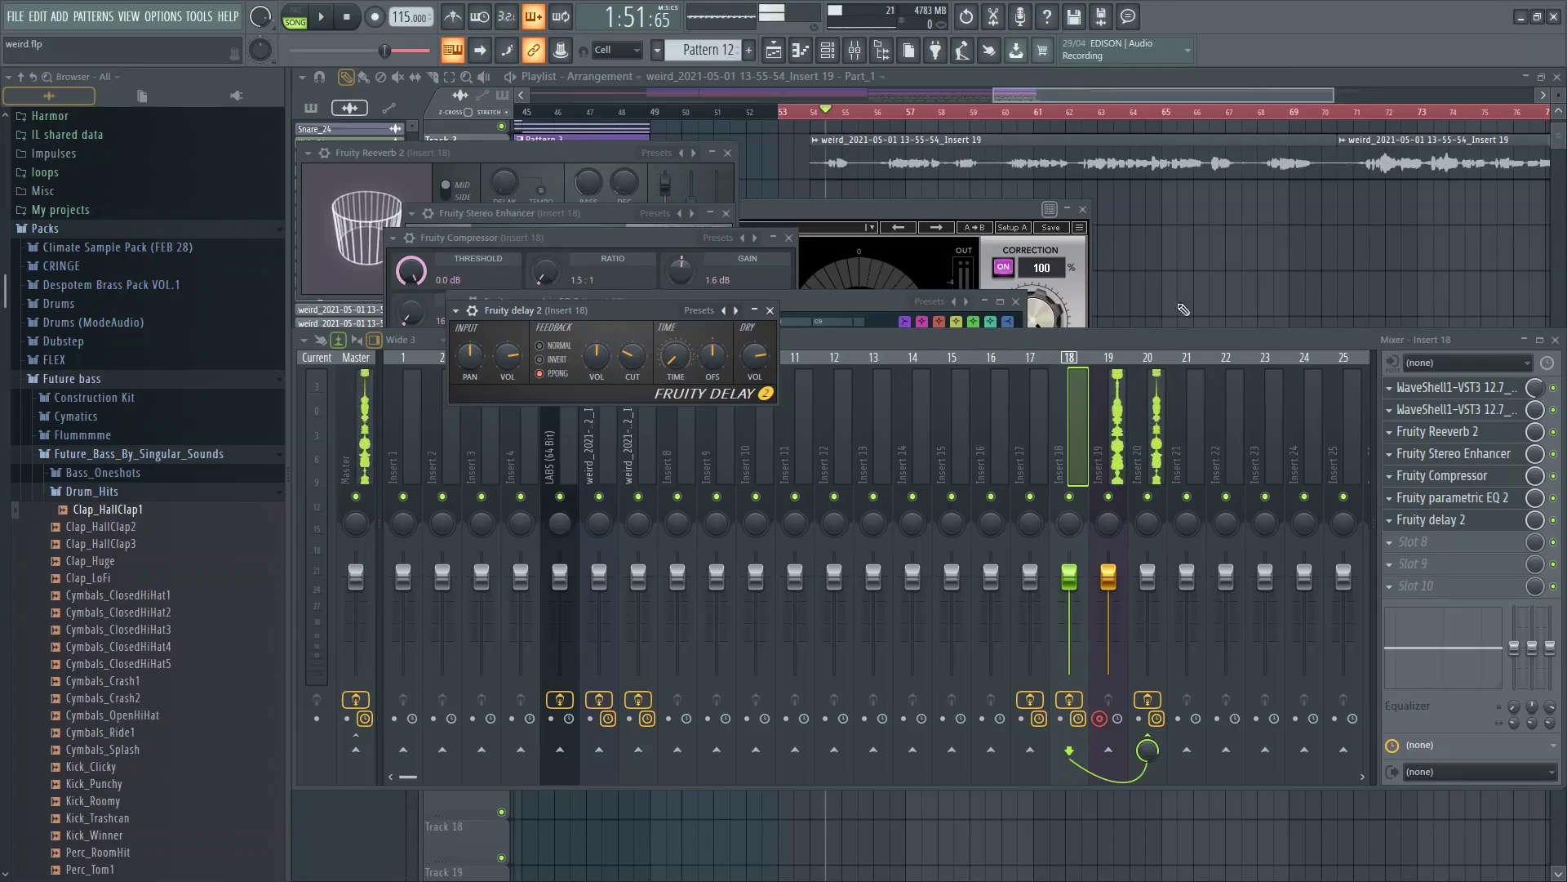
pyautogui.click(1215, 344)
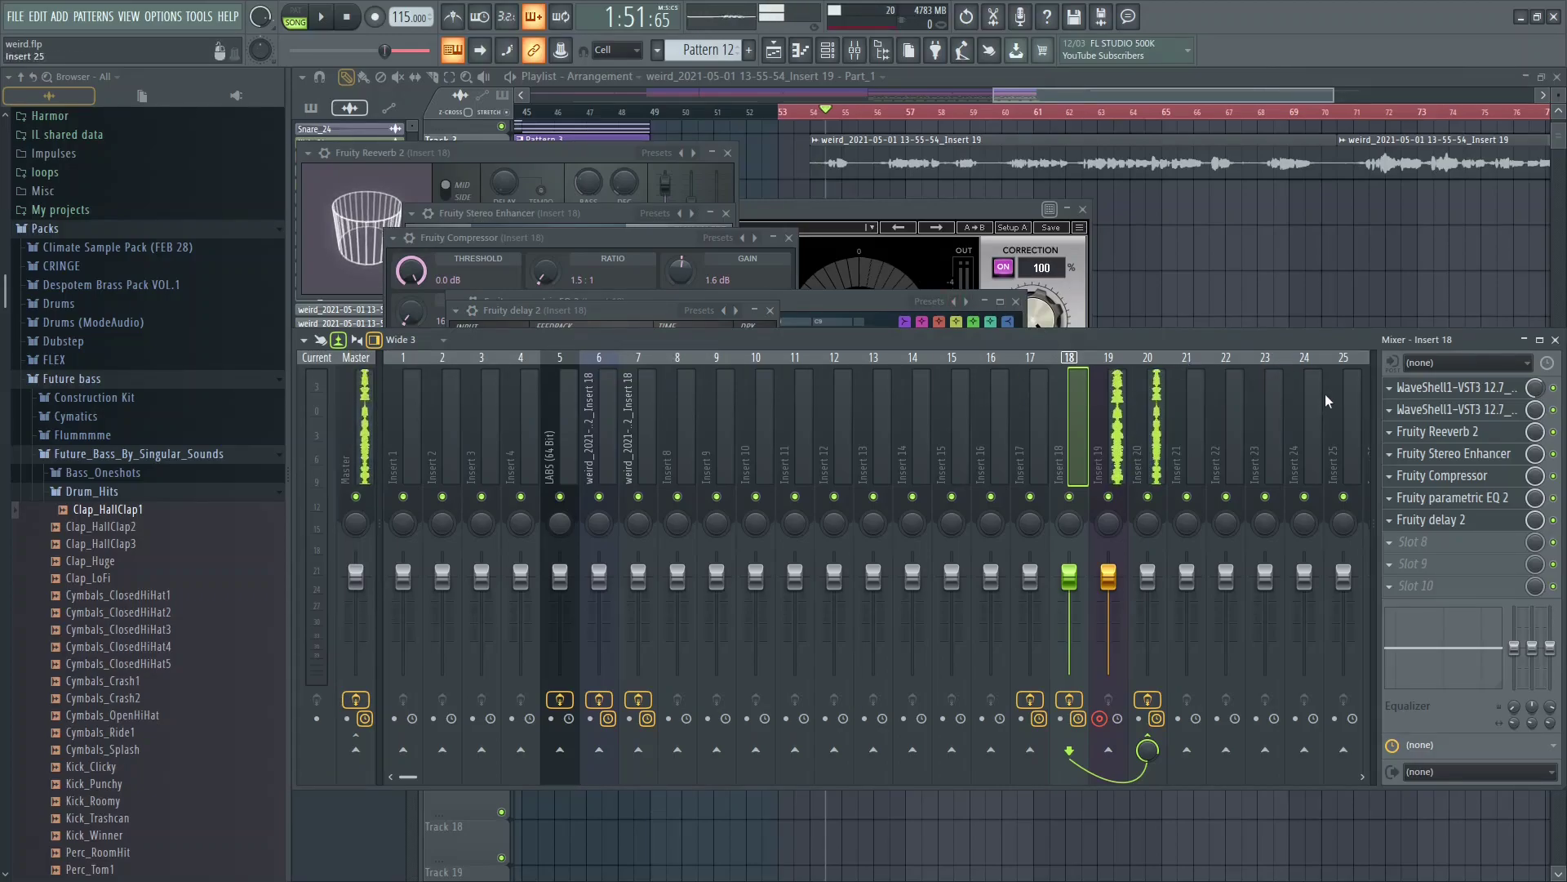
# Step: Review the effect chain on mixer insert 17 and the vocal channels in the channel rack
pyautogui.click(1041, 423)
pyautogui.press('F6')
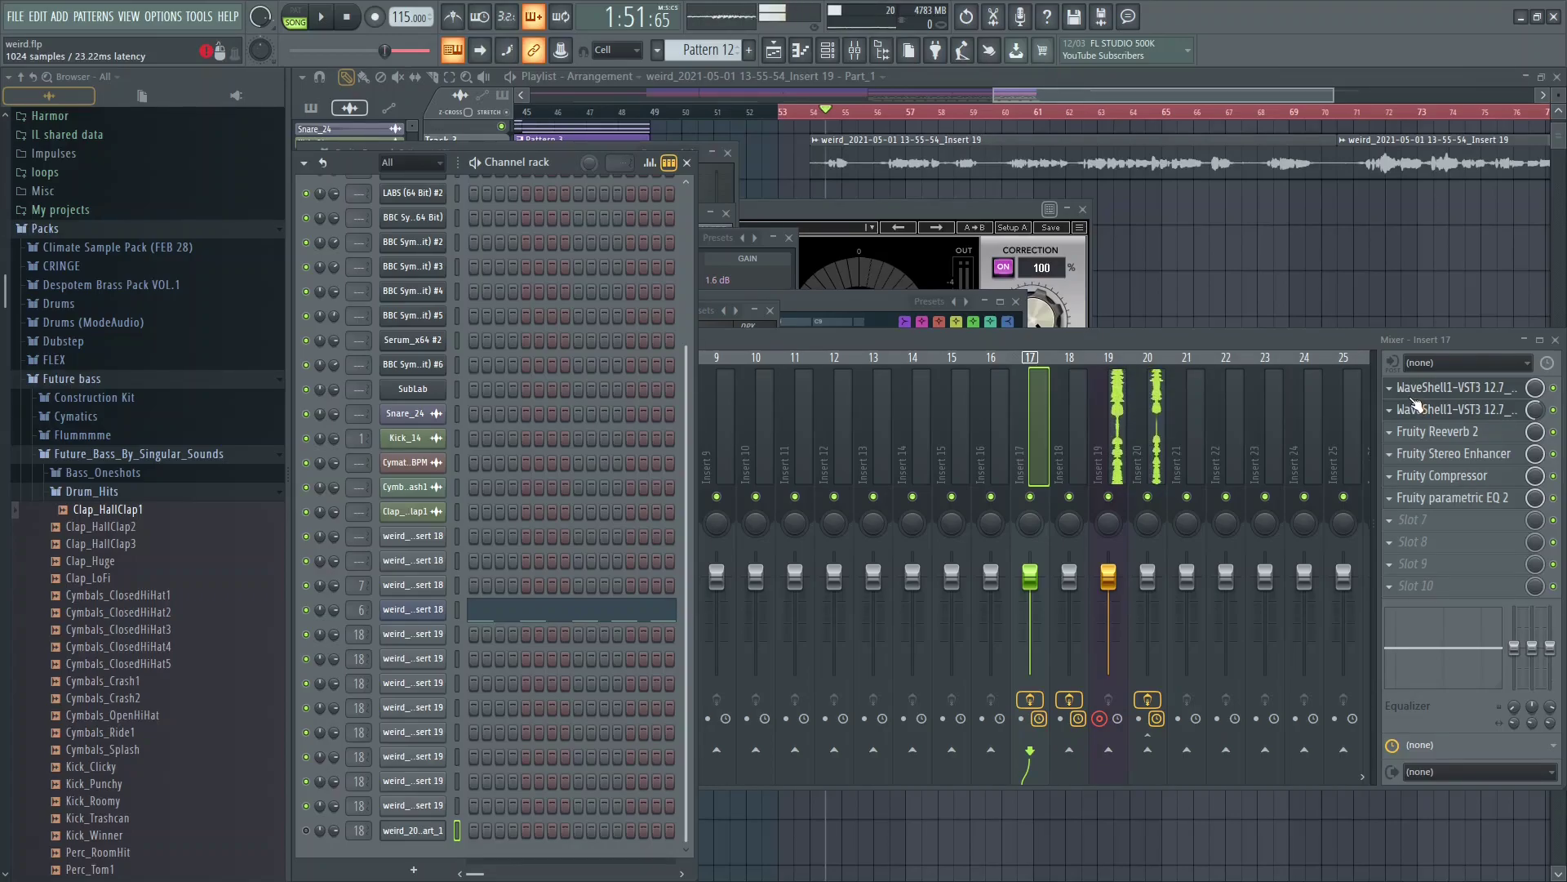
pyautogui.click(1492, 392)
pyautogui.click(1492, 393)
pyautogui.click(1154, 159)
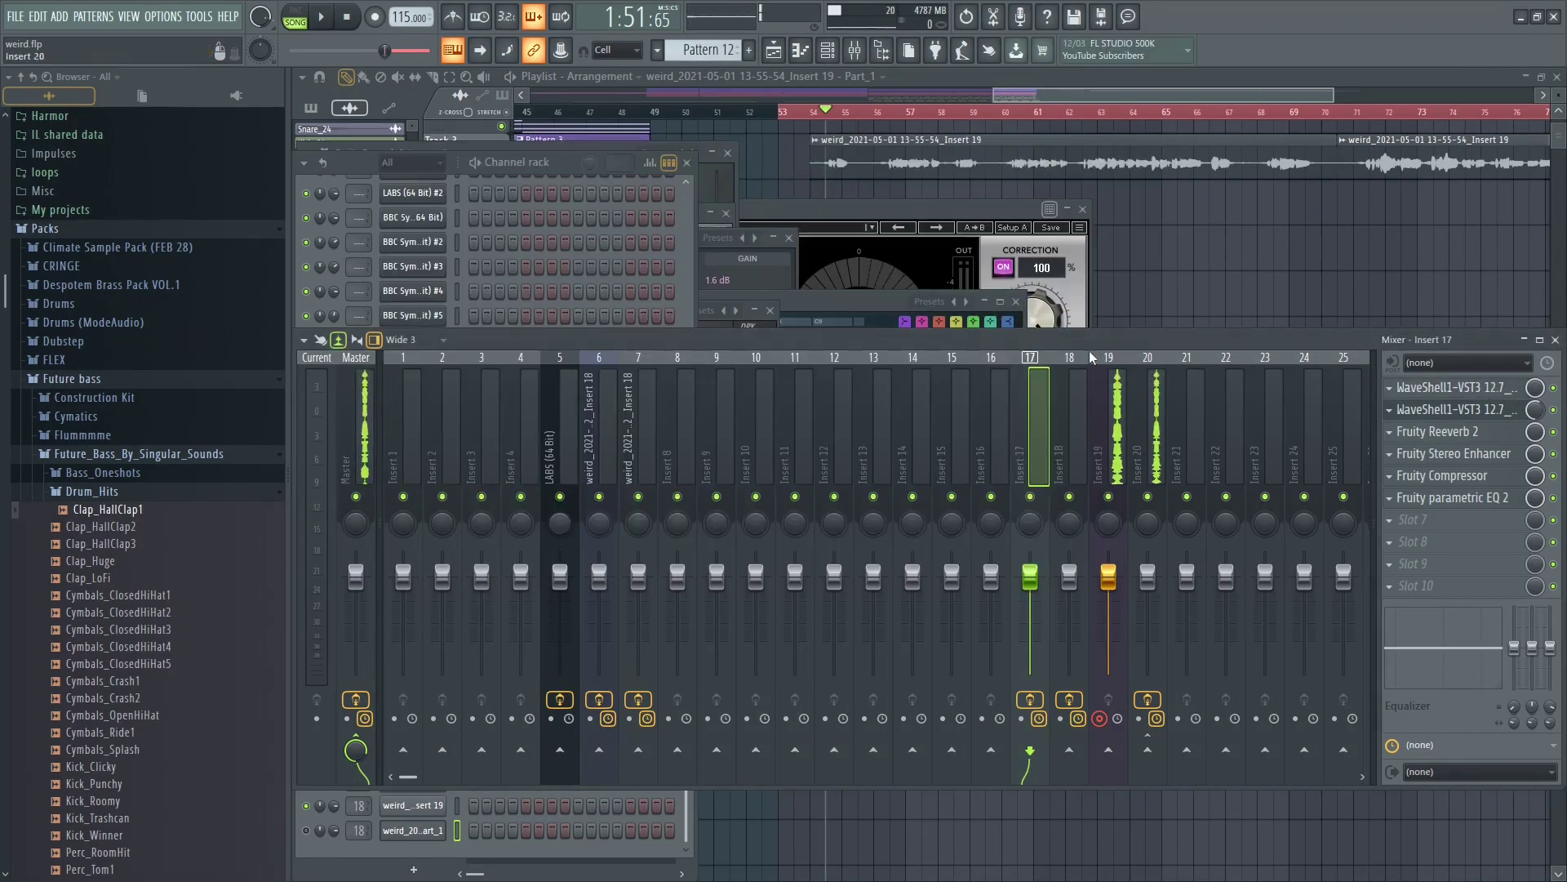
pyautogui.click(339, 163)
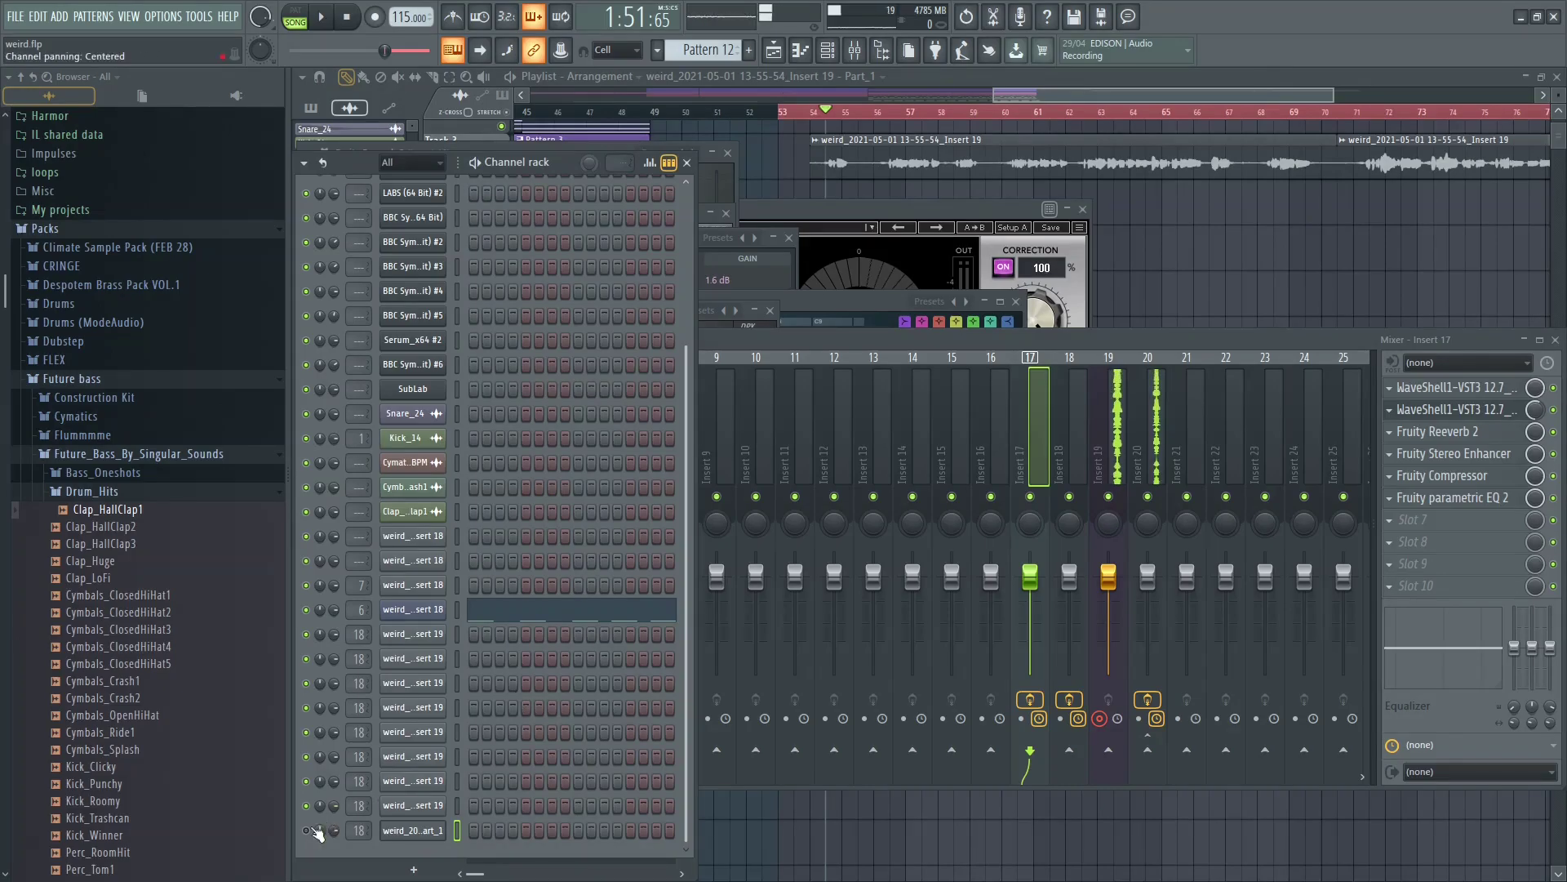
# Step: Place a copy of the first Track 3 vocal clip on Track 4 at bar 54 and make it unique
pyautogui.click(895, 163)
pyautogui.click(826, 50)
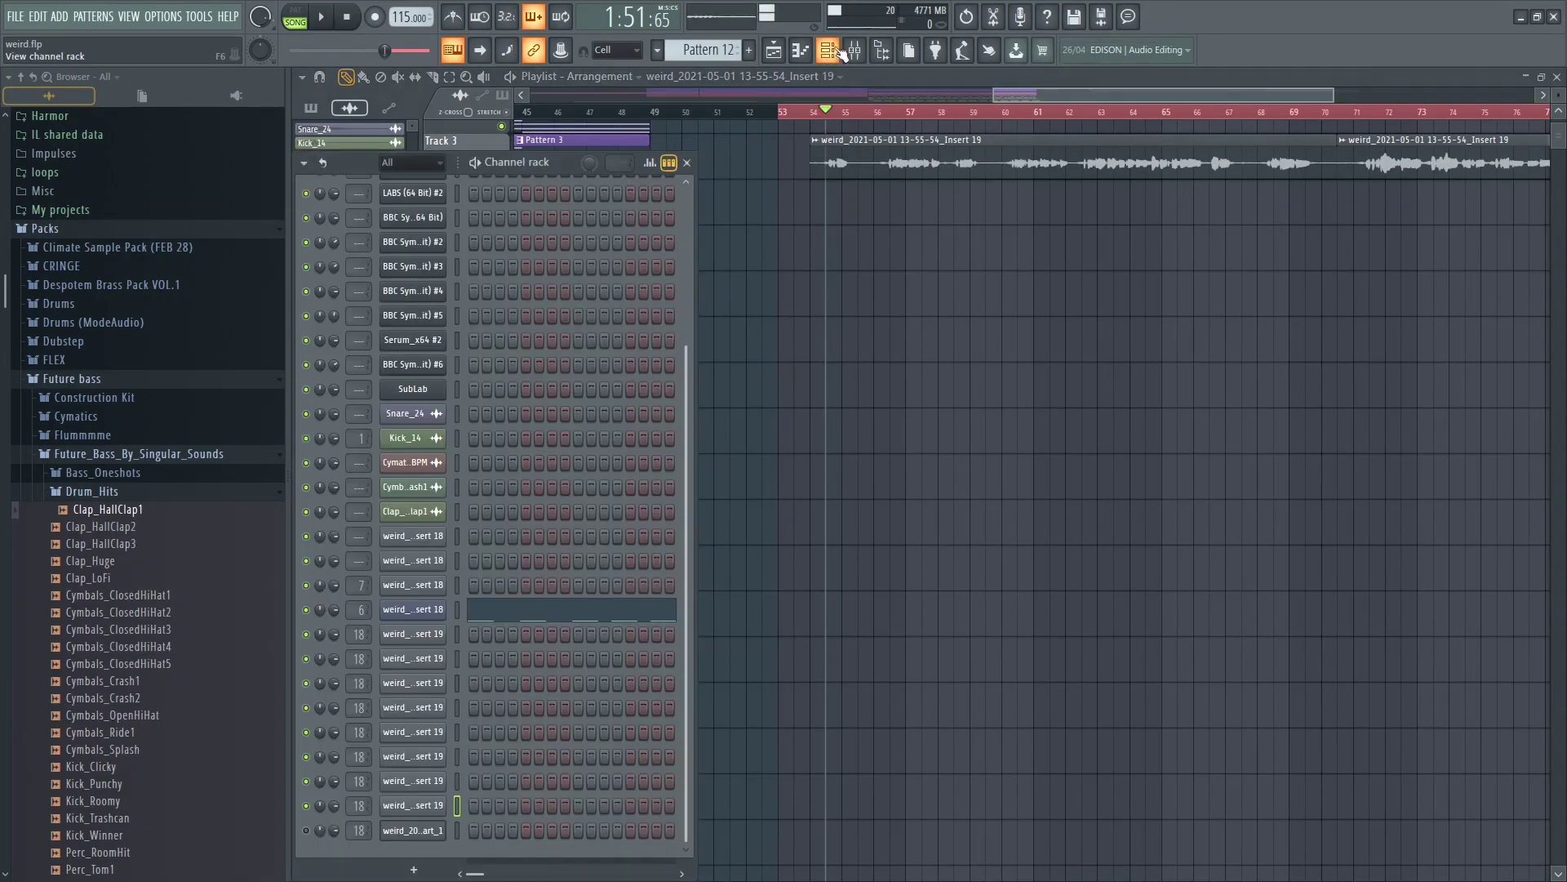
pyautogui.click(837, 218)
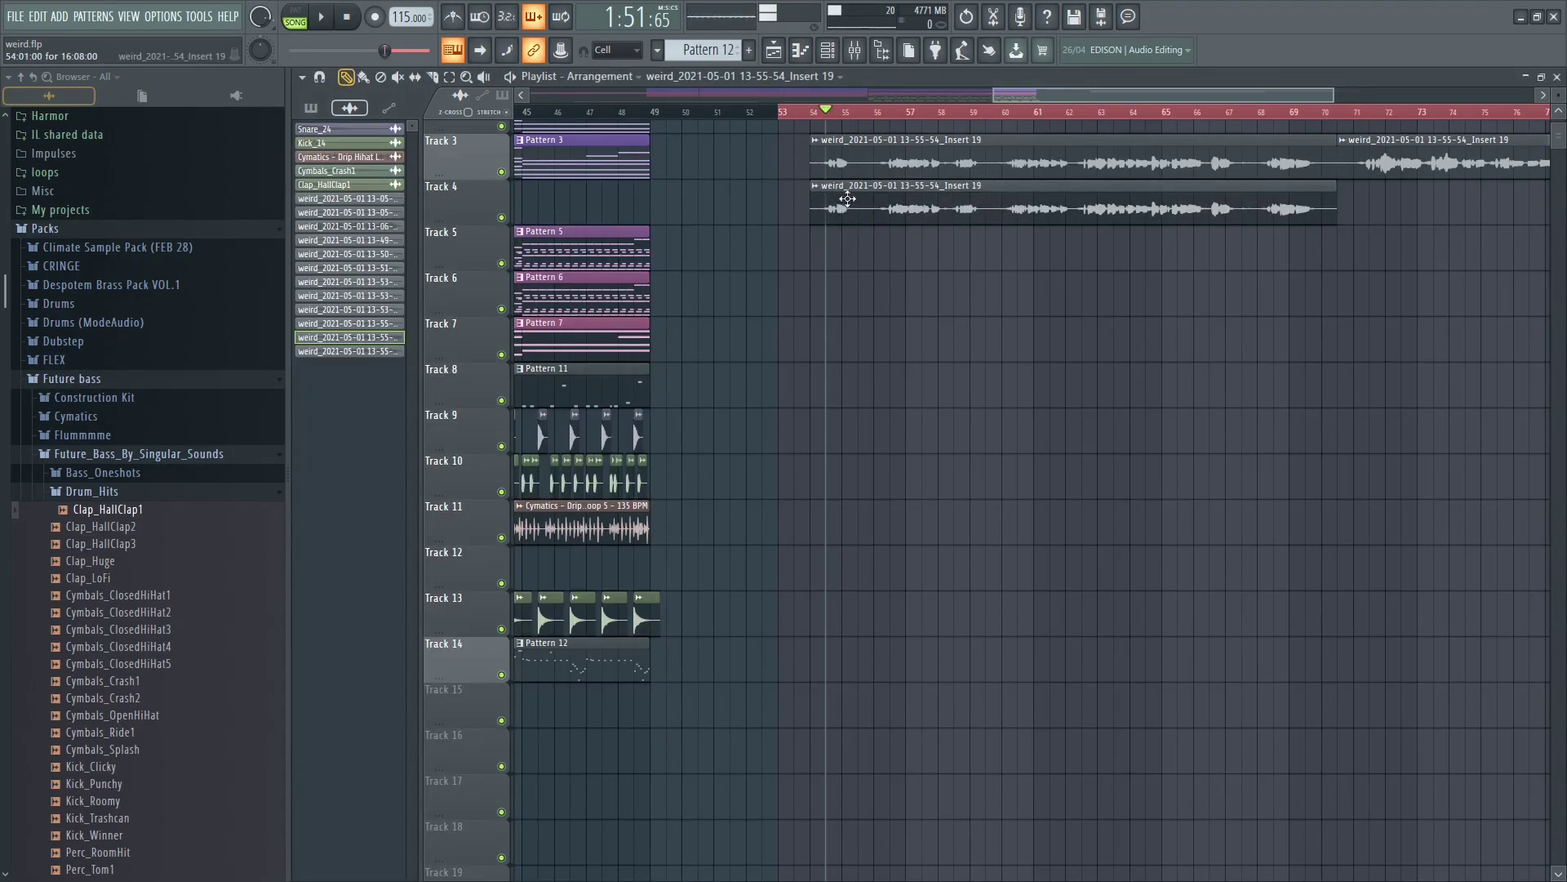
pyautogui.click(816, 190)
pyautogui.click(986, 213)
pyautogui.press('Return')
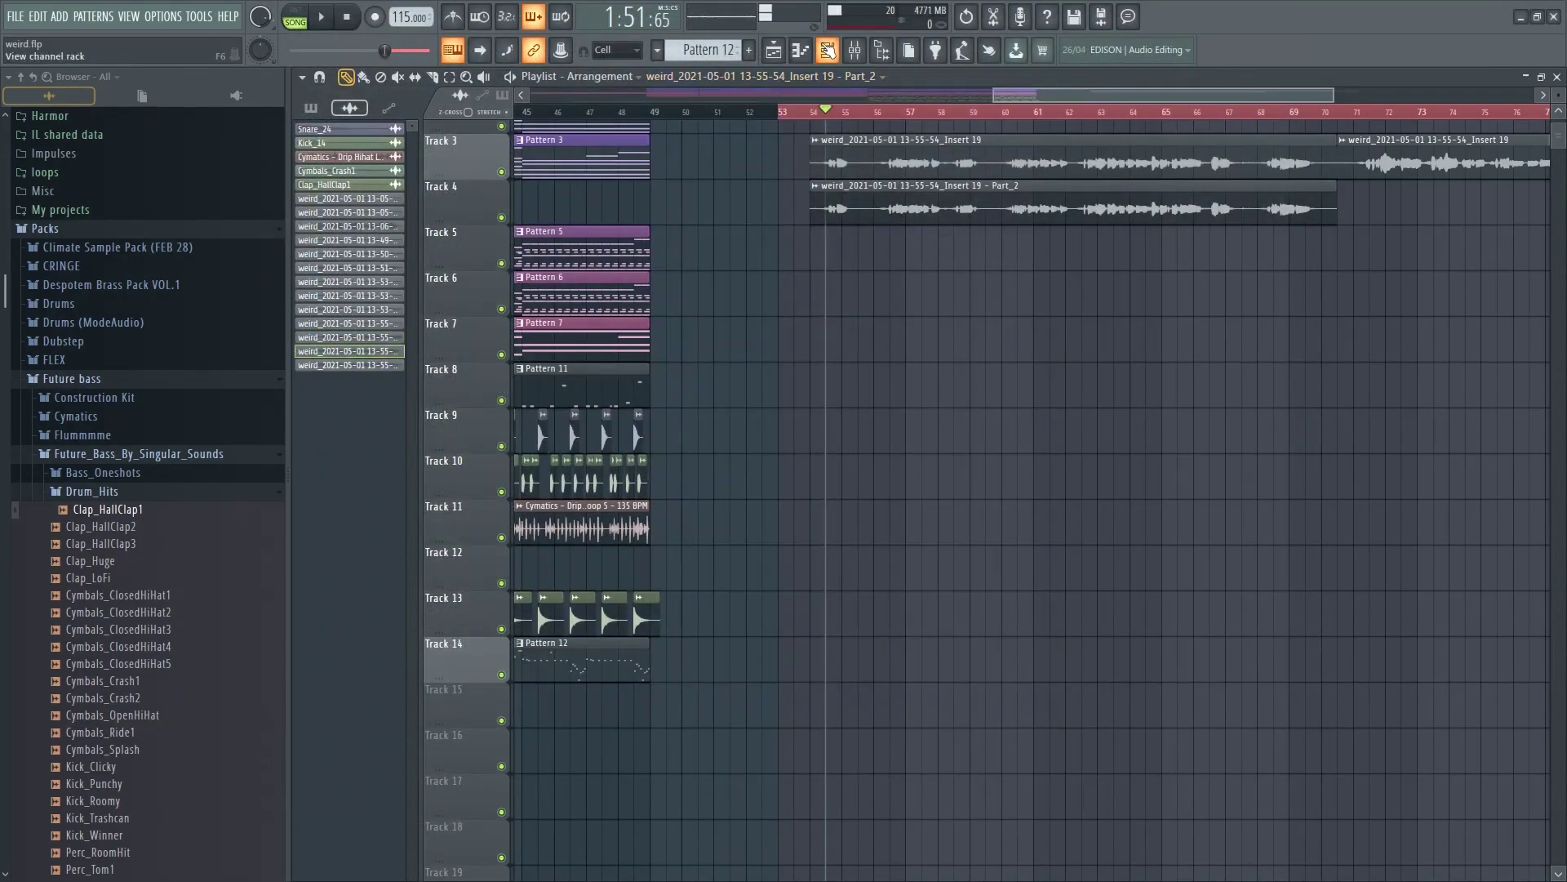
# Step: Set the time stretching mode of the duplicated vocal's channel to Stretch
pyautogui.click(827, 50)
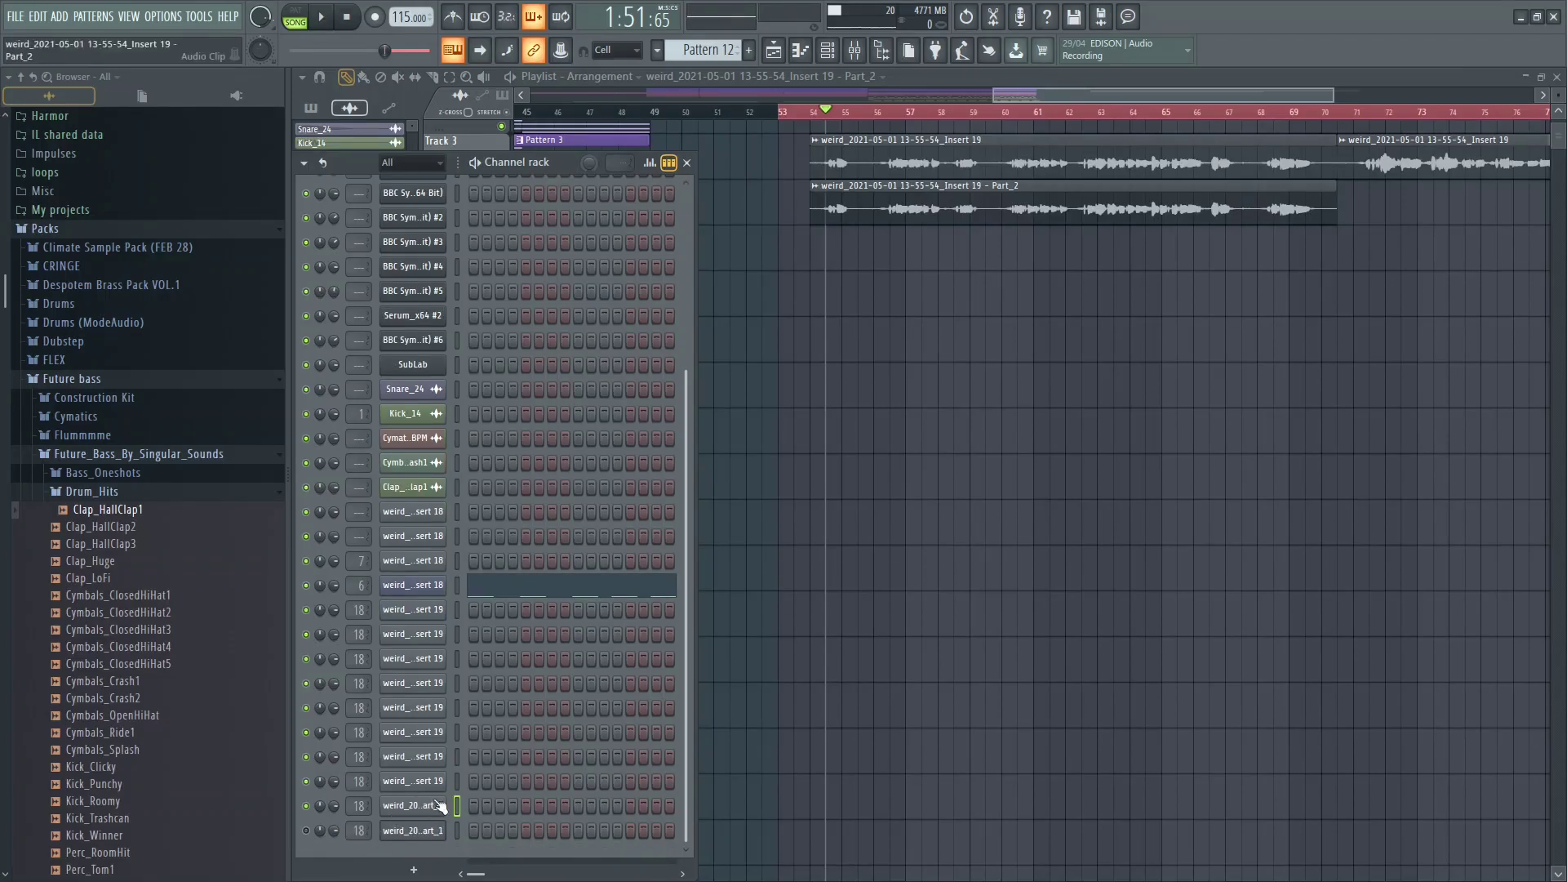
pyautogui.click(427, 808)
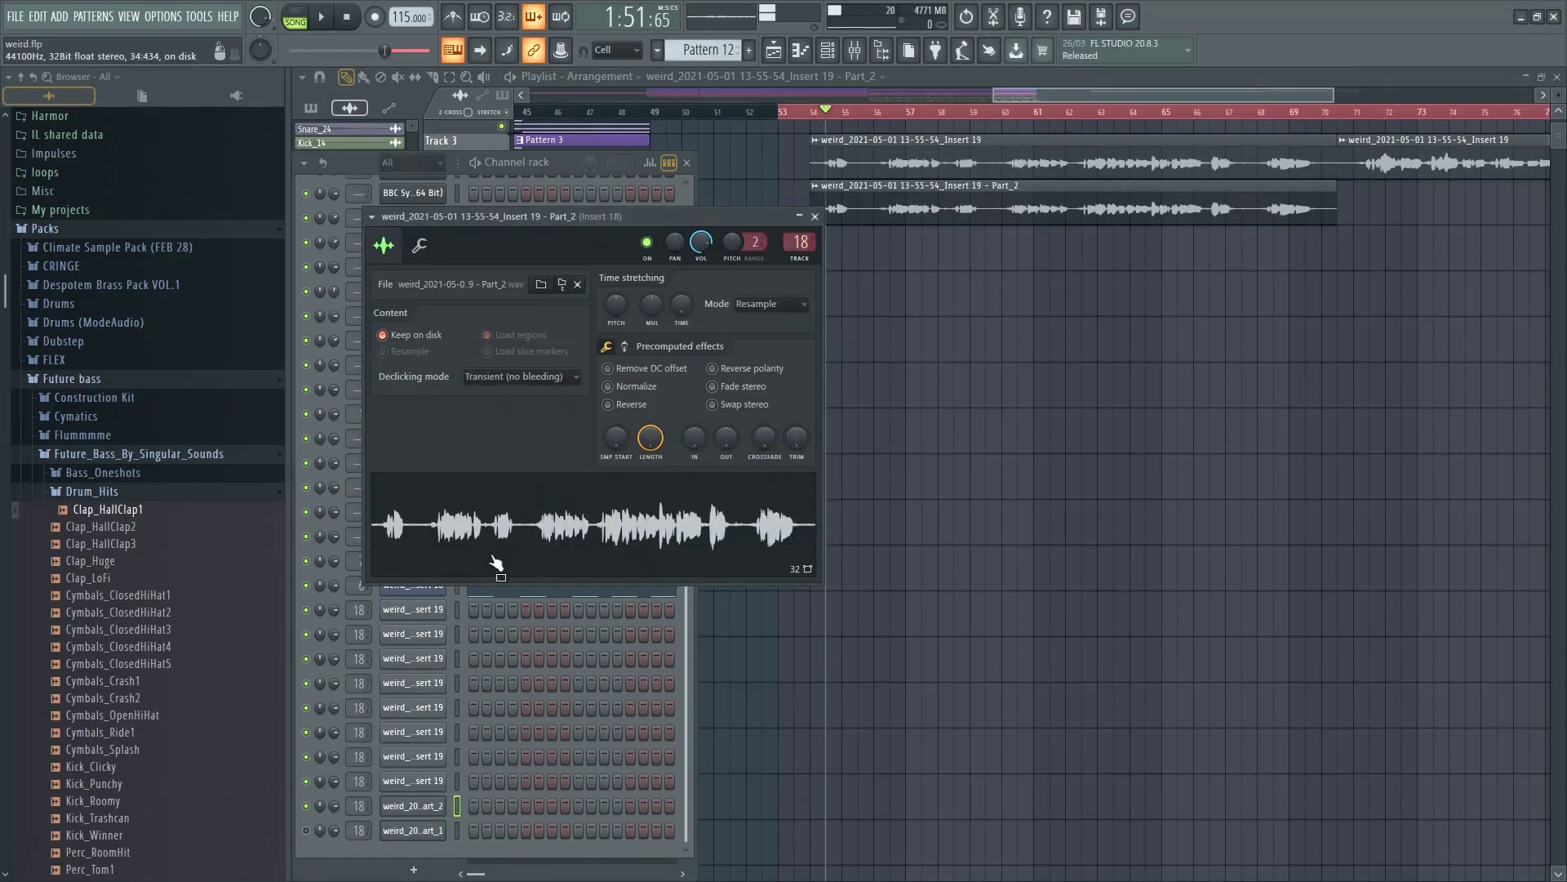
pyautogui.click(777, 302)
pyautogui.click(742, 356)
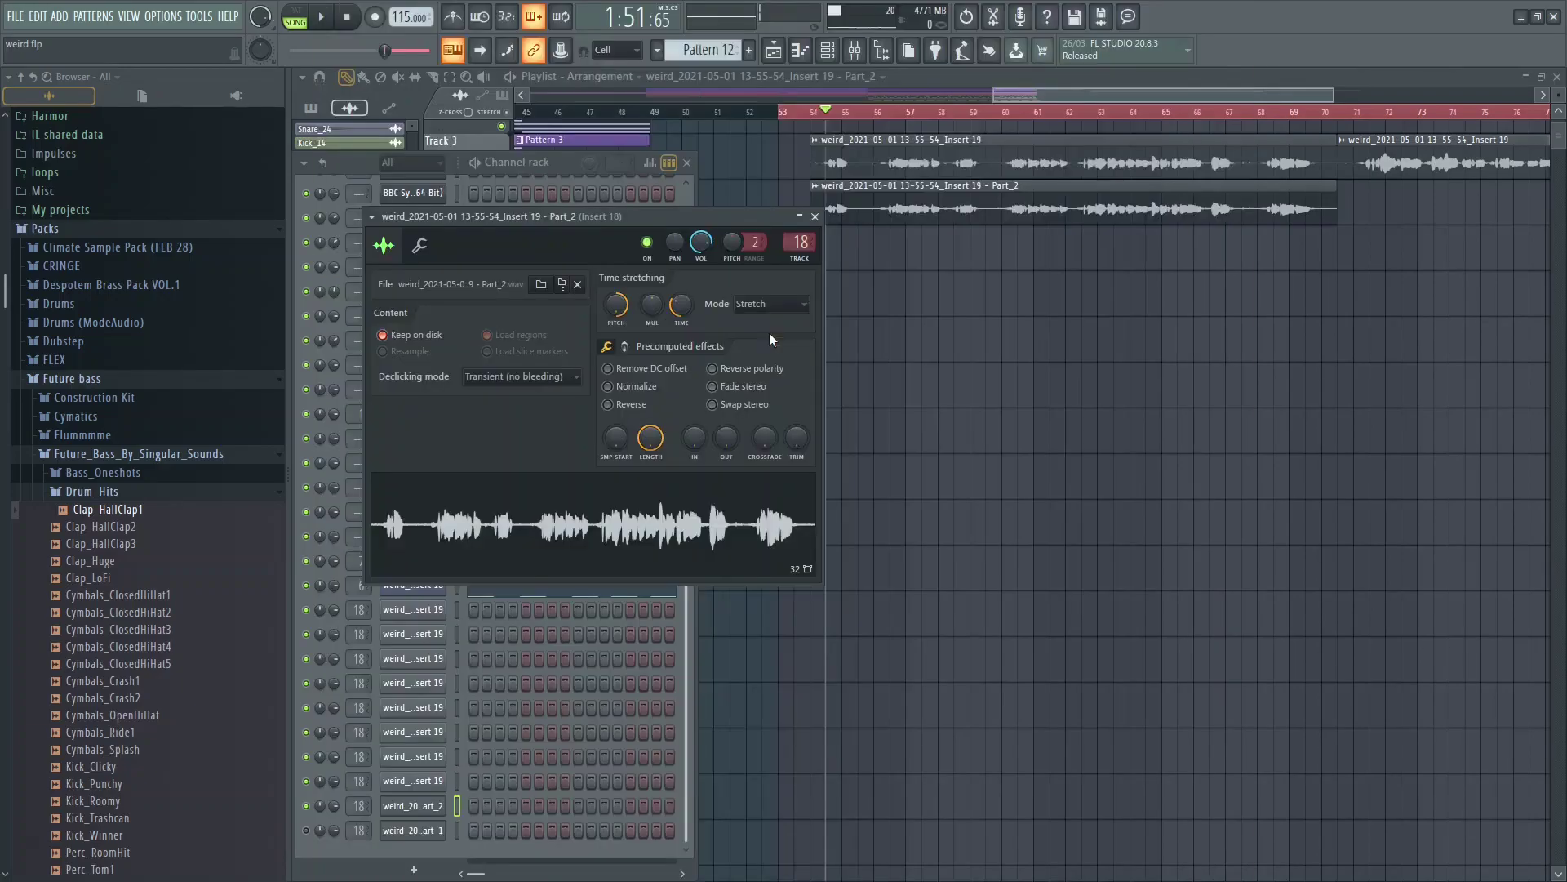
# Step: Inspect the plug-ins on mixer insert 17, including the MAutoPitch automatic tuning and scale settings
pyautogui.press('F9')
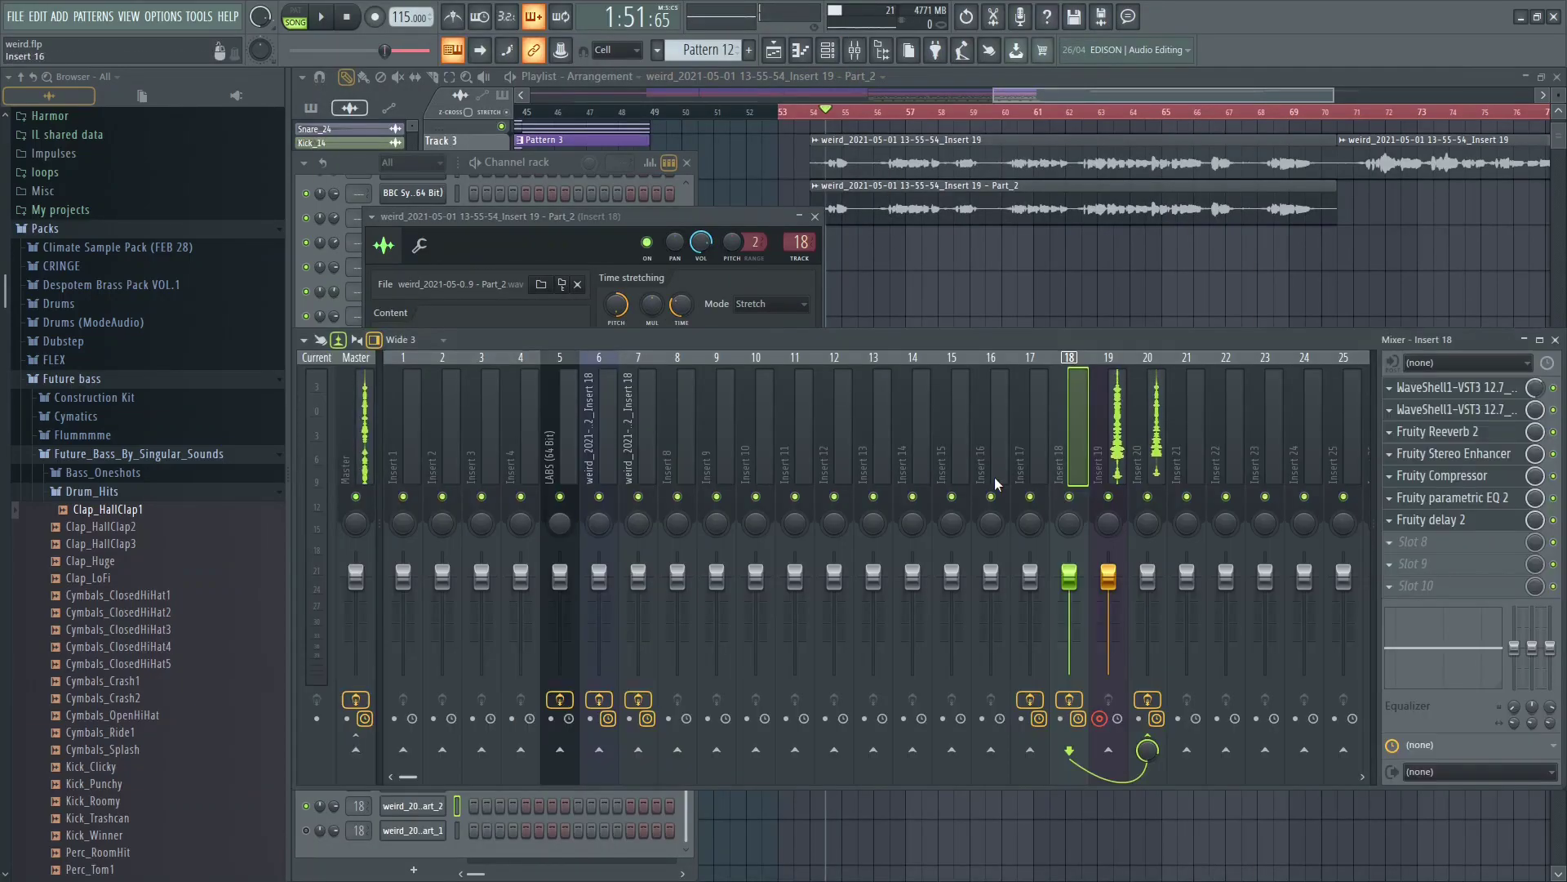
pyautogui.press('F6')
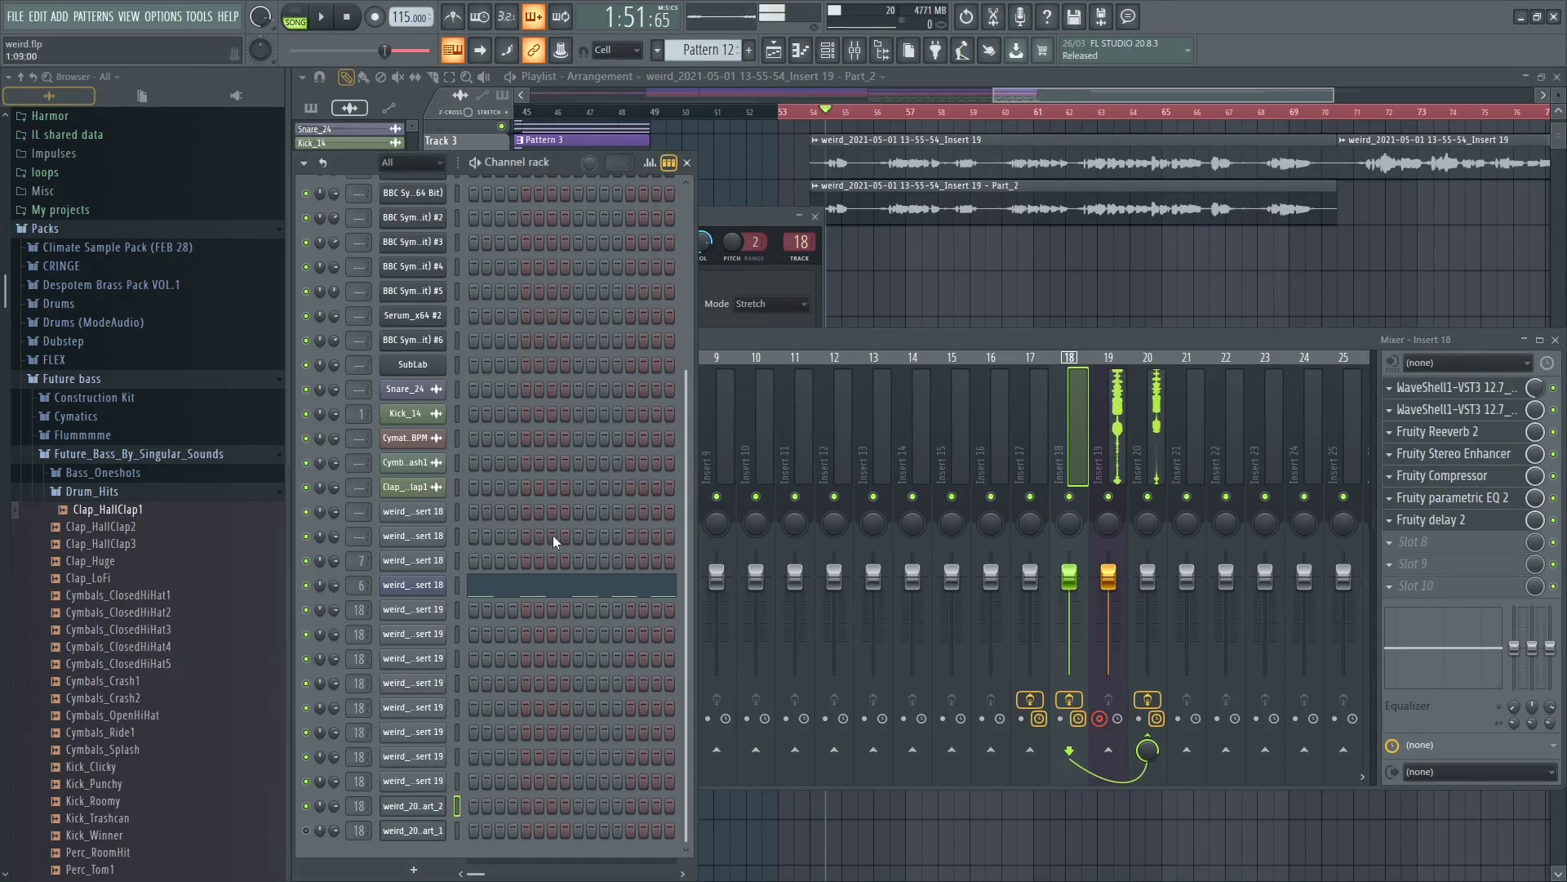
pyautogui.click(1020, 510)
pyautogui.click(1024, 434)
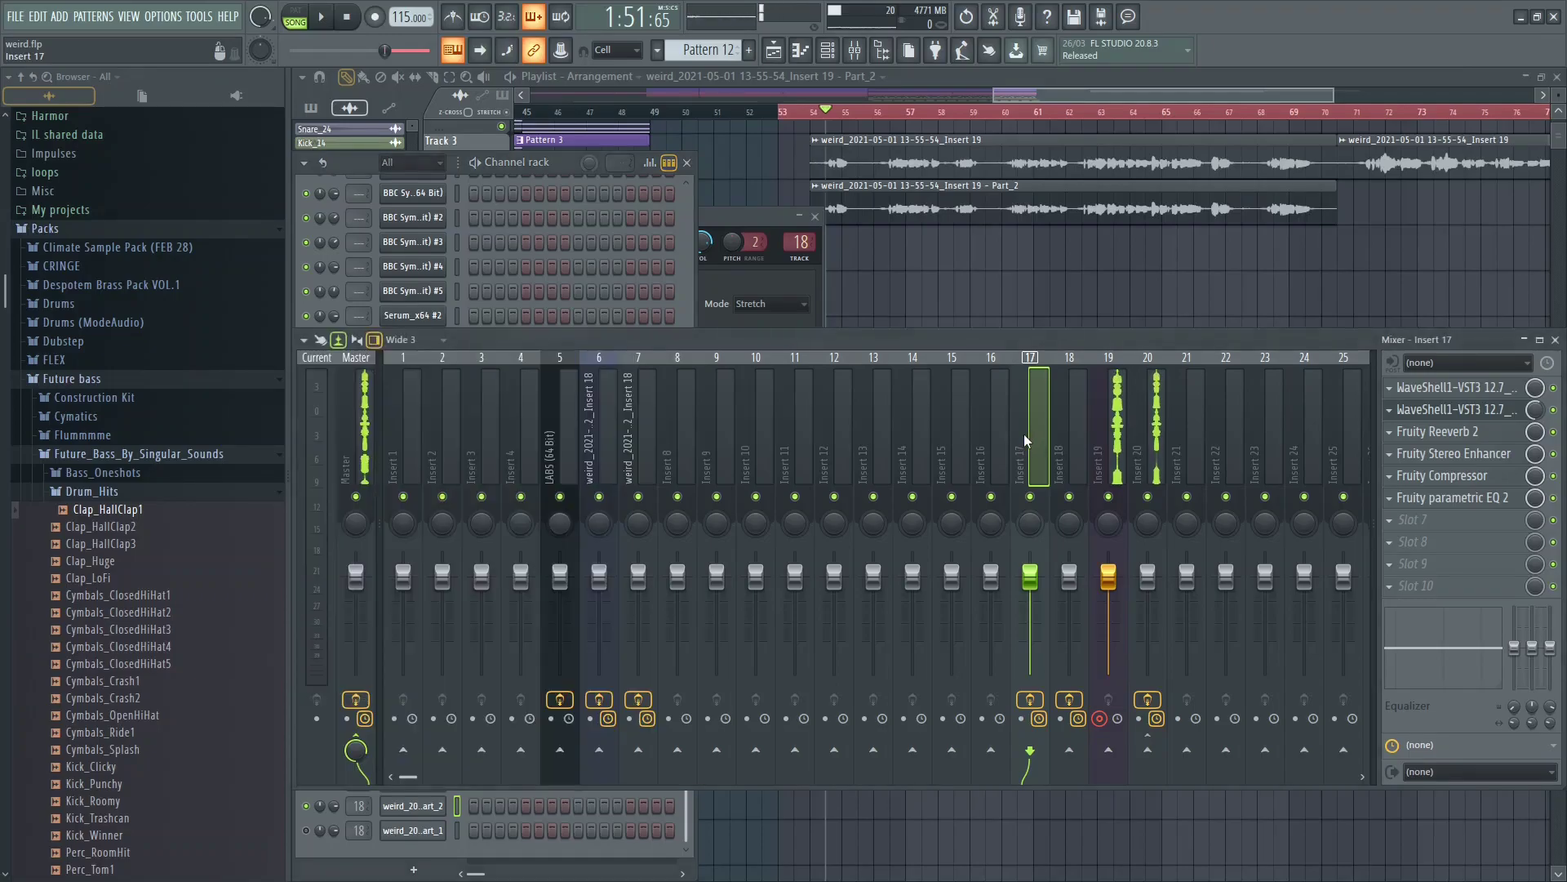
pyautogui.click(1425, 408)
pyautogui.click(1425, 408)
pyautogui.click(1425, 408)
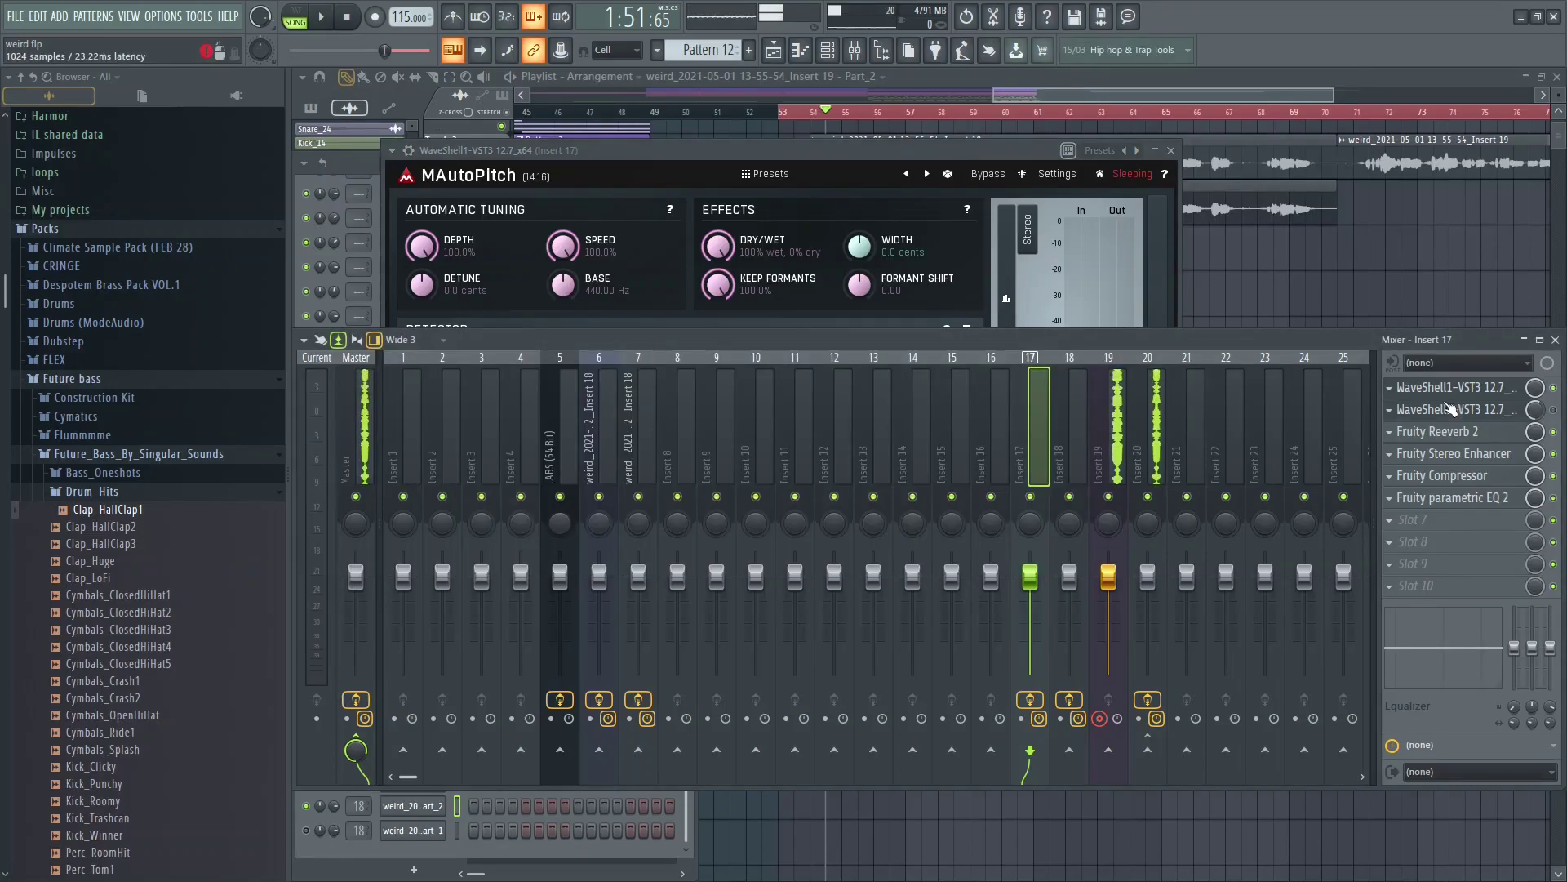
pyautogui.click(1460, 409)
pyautogui.click(1460, 409)
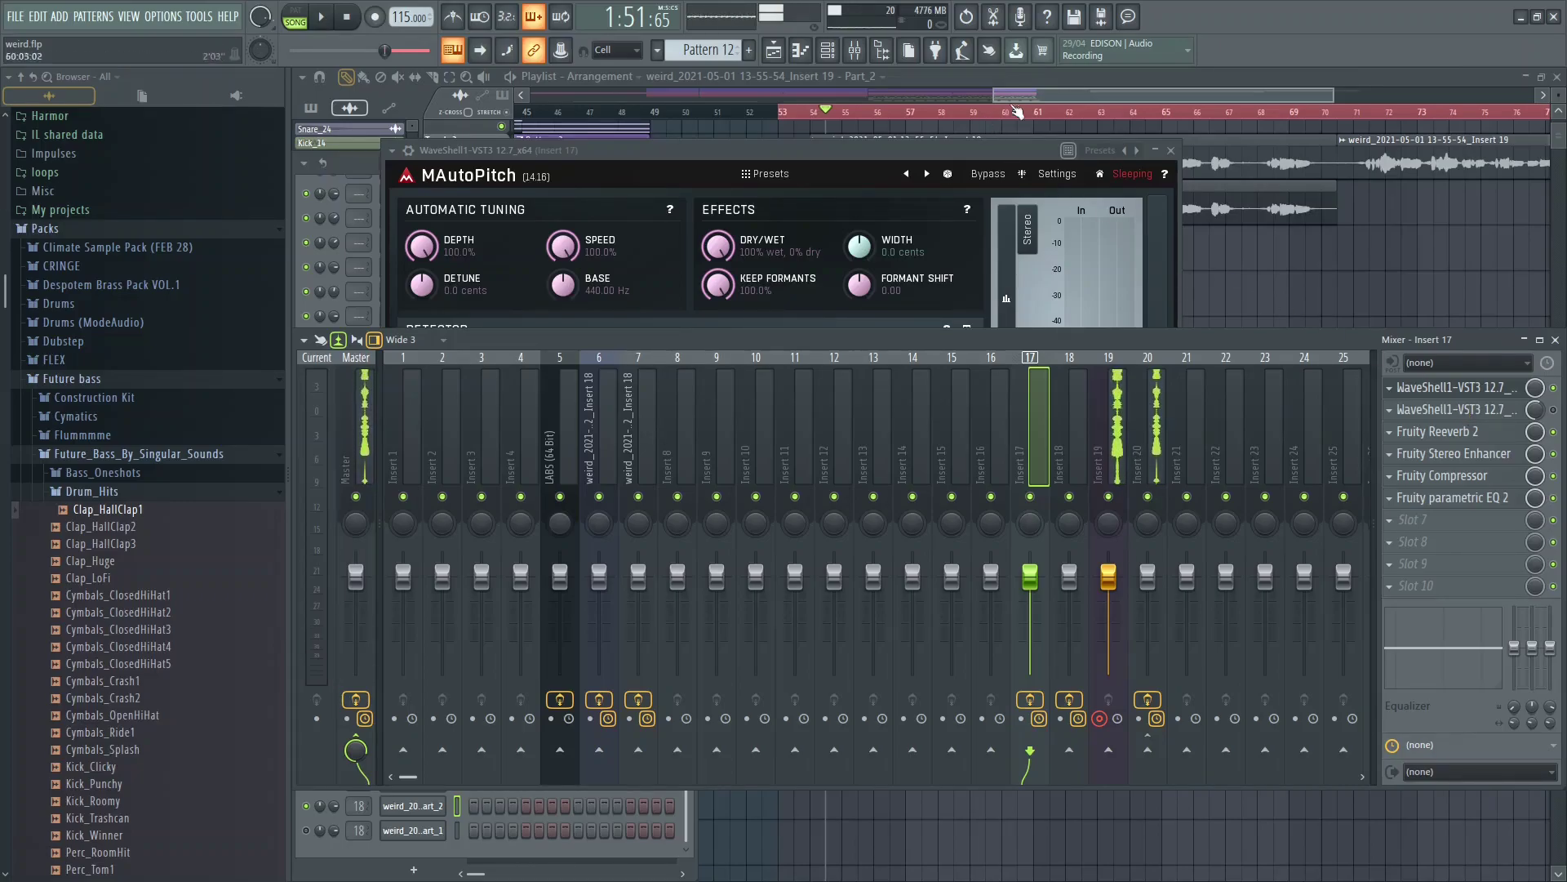
pyautogui.click(1449, 387)
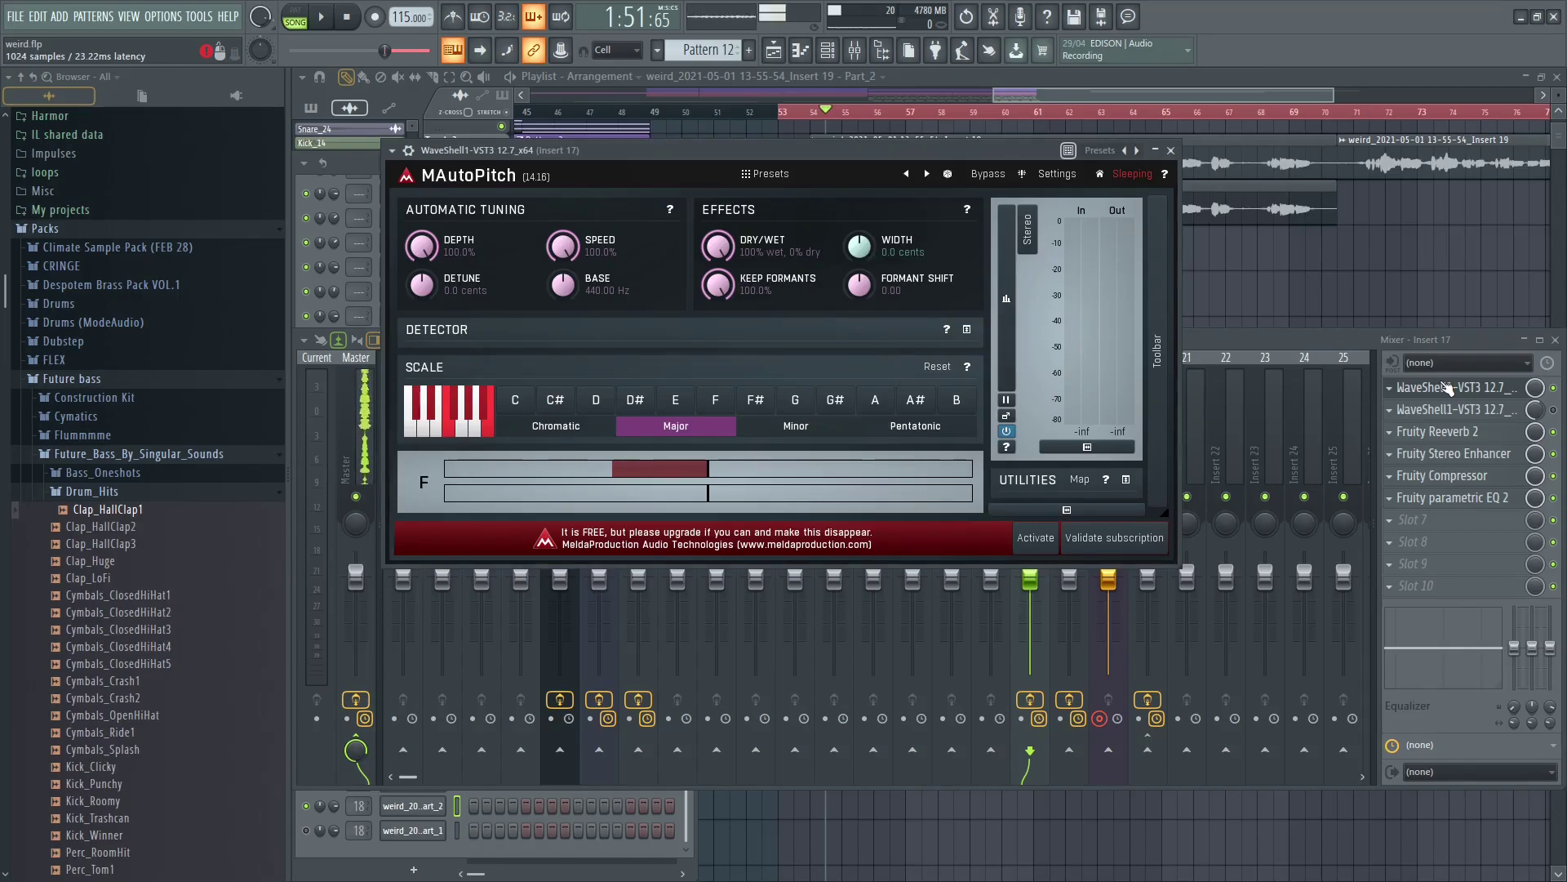
# Step: Play back the stacked vocal clips on Tracks 3 and 4, stop, and bring up the channel rack
pyautogui.click(1040, 85)
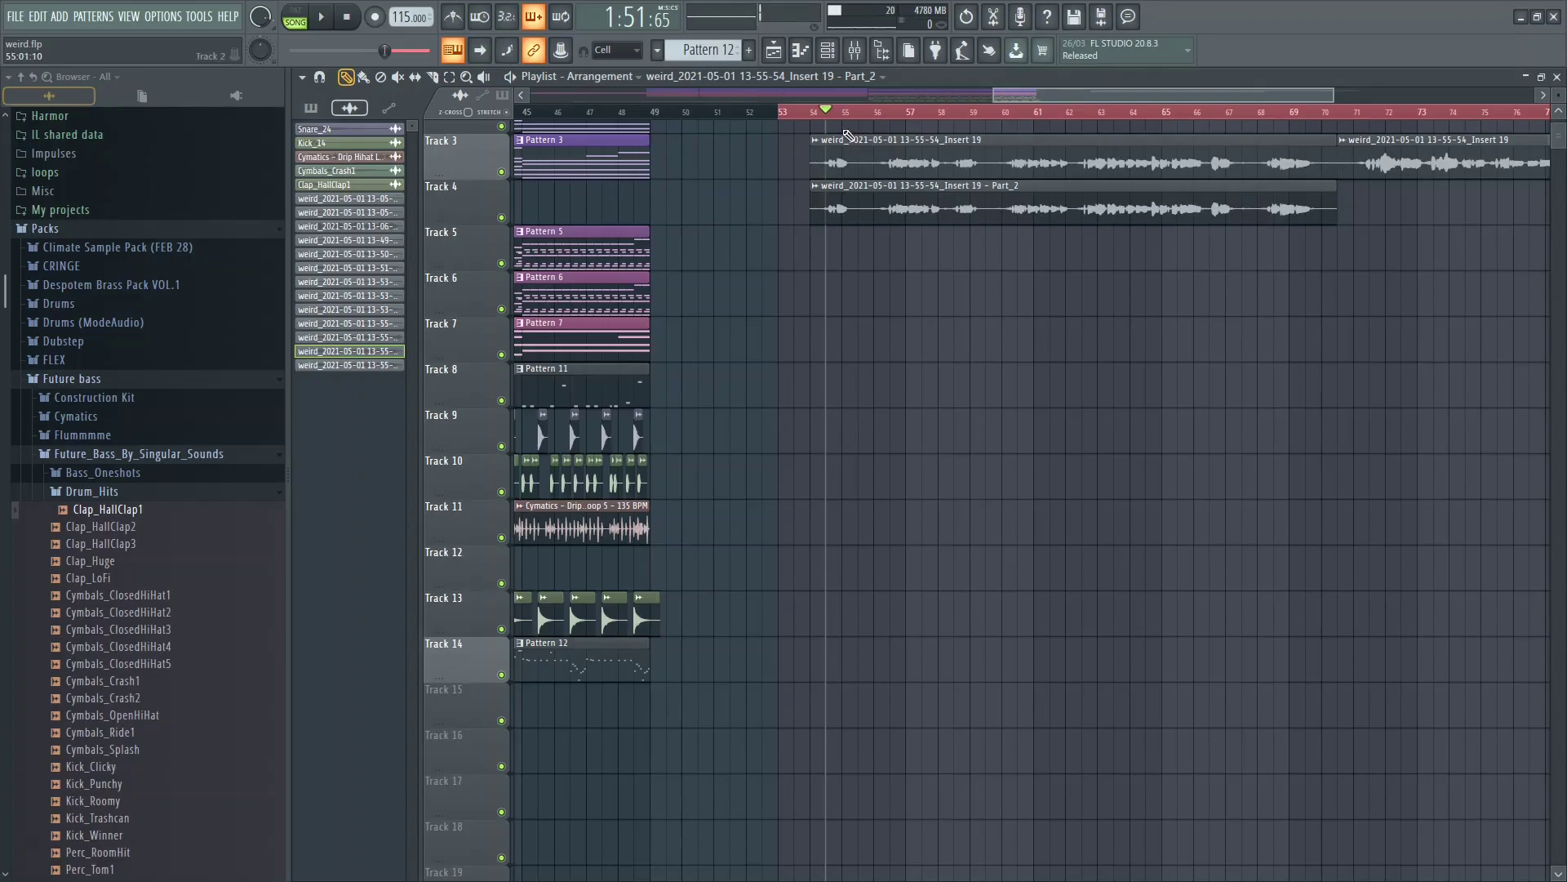
pyautogui.press('space')
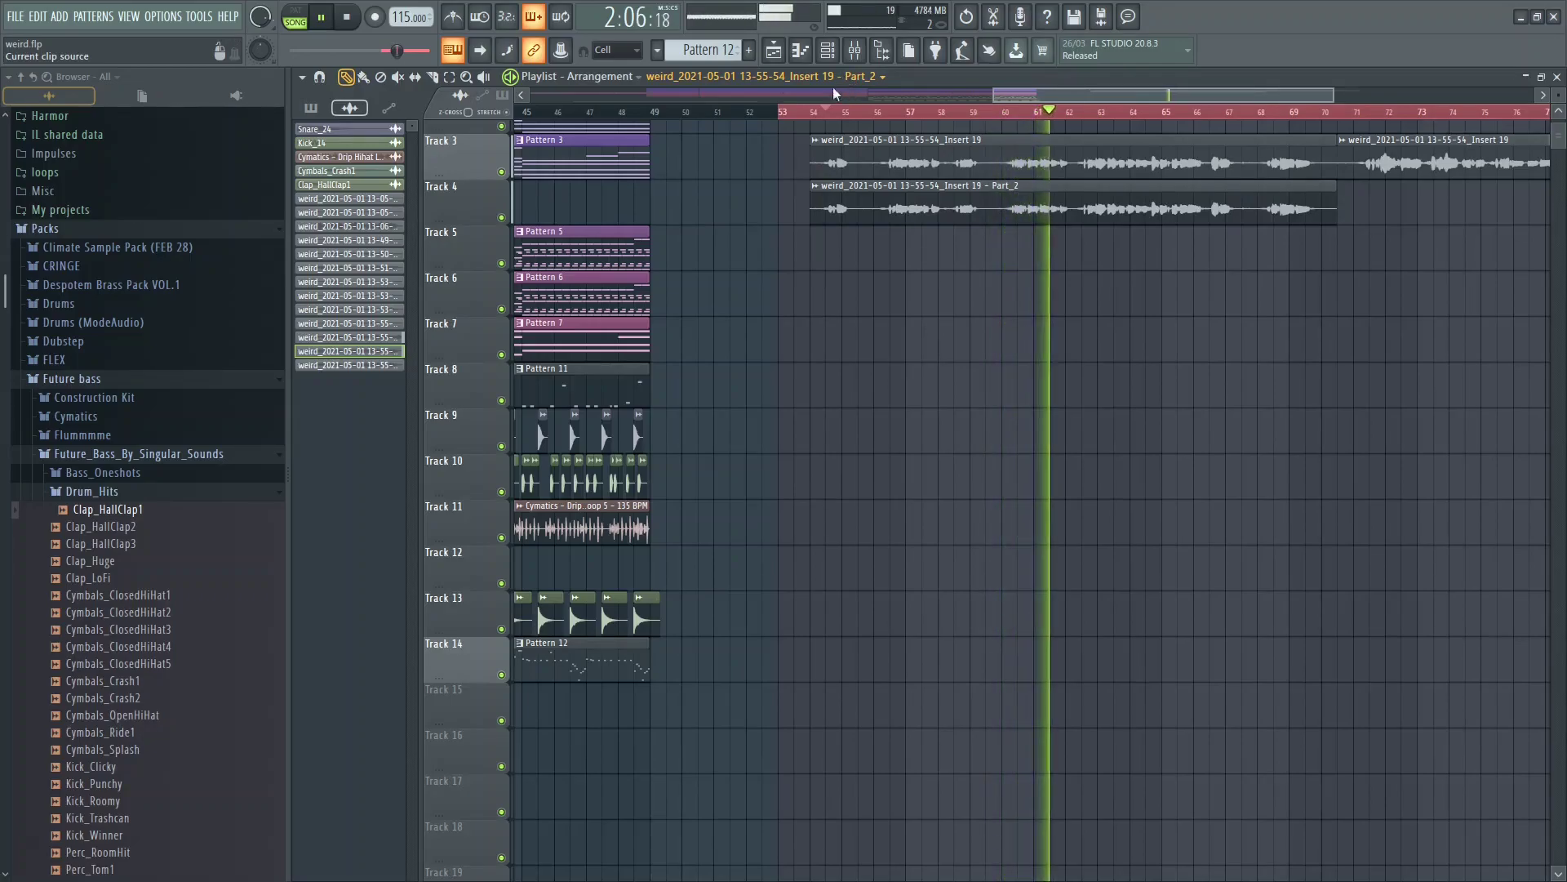
pyautogui.click(346, 18)
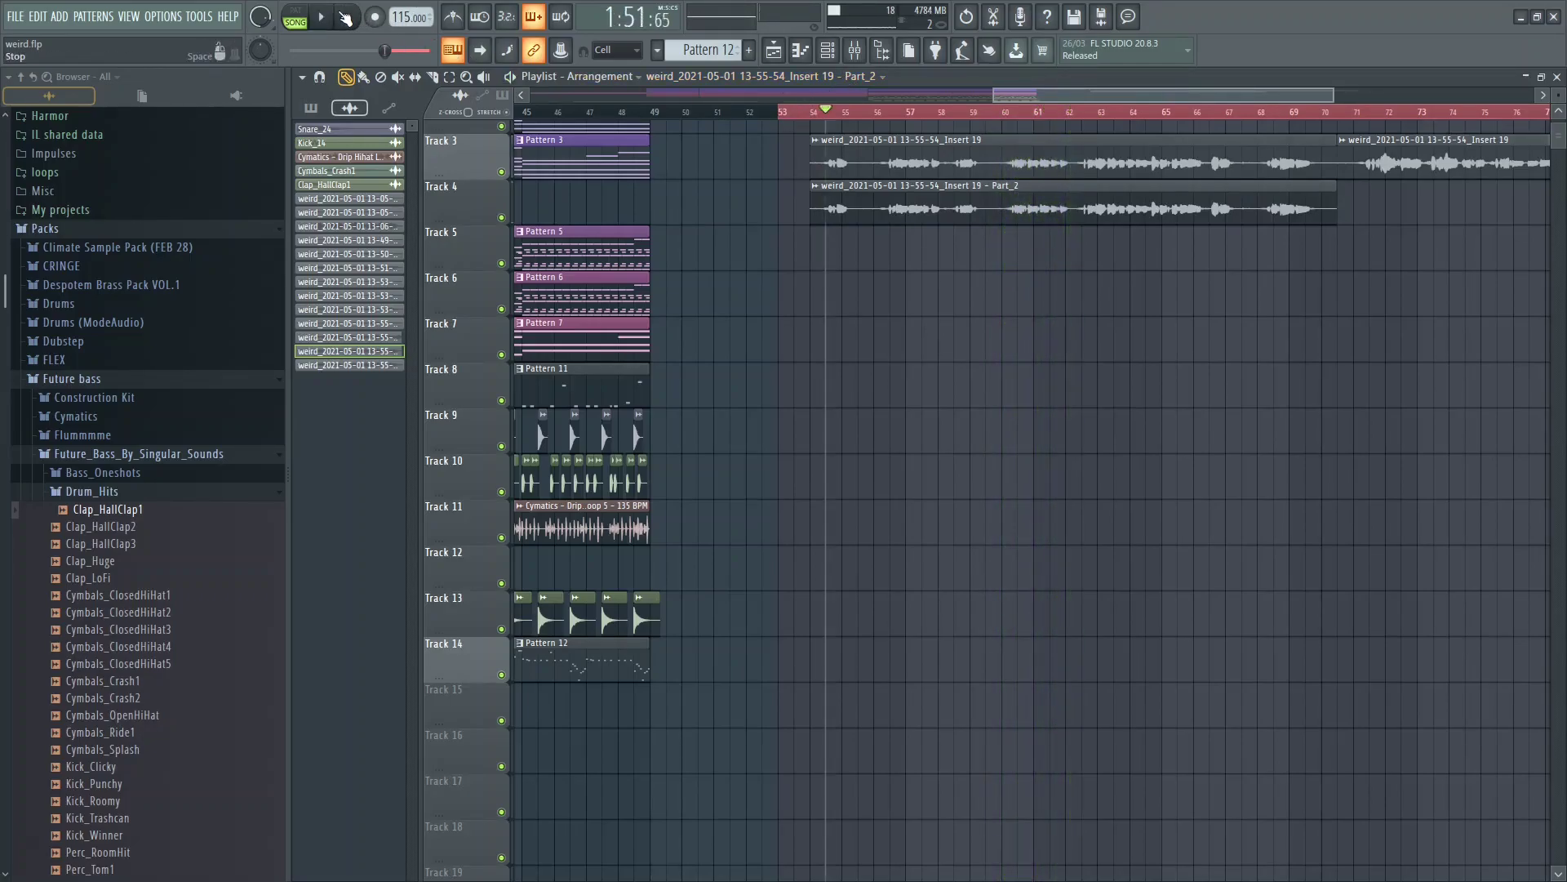
pyautogui.click(827, 53)
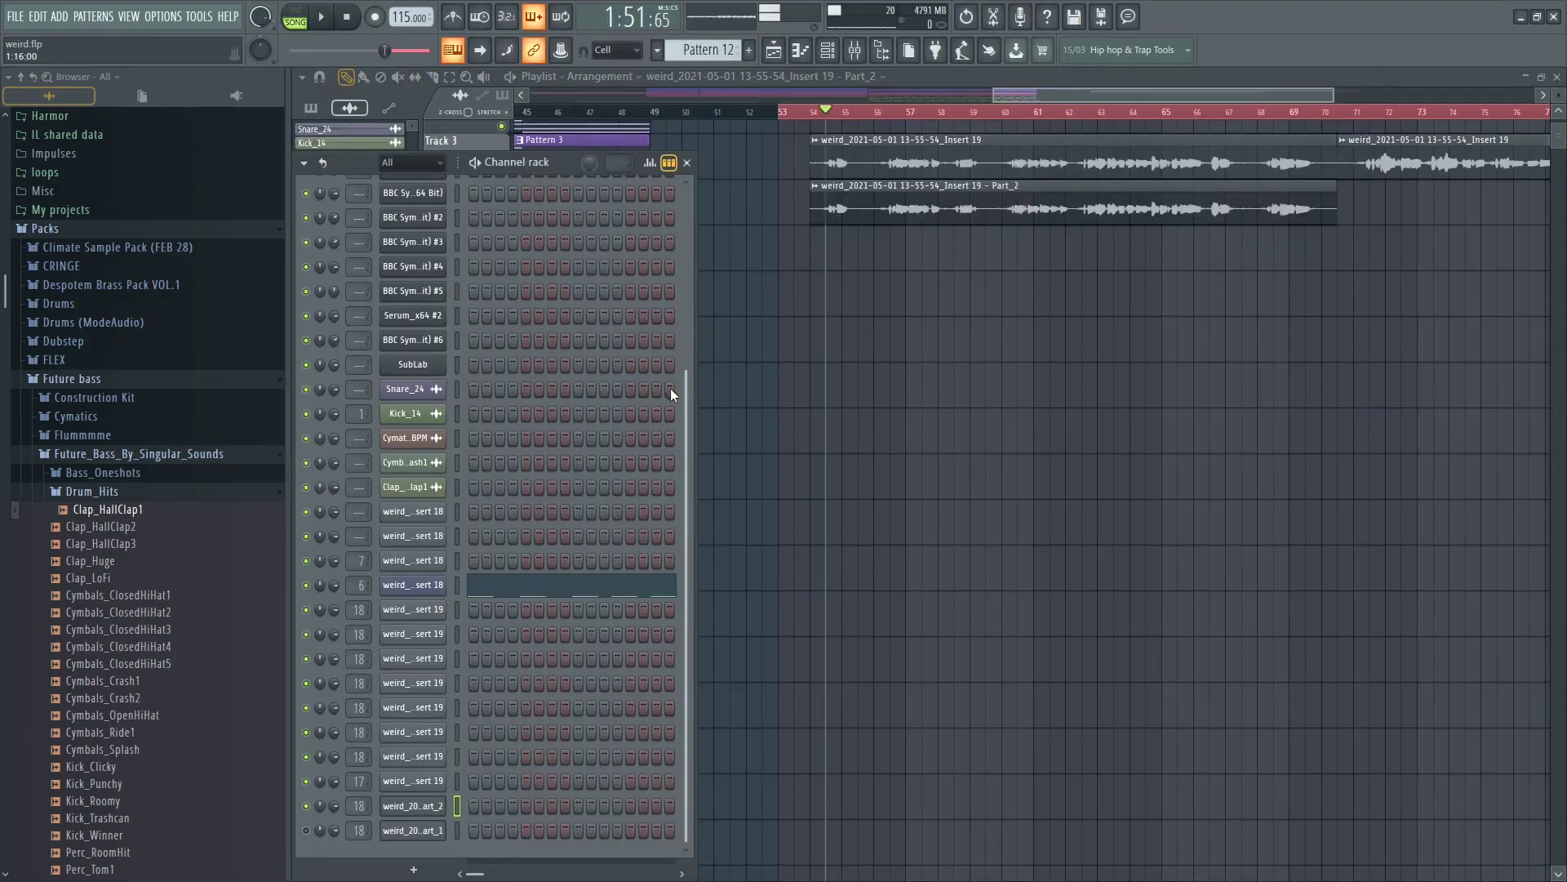